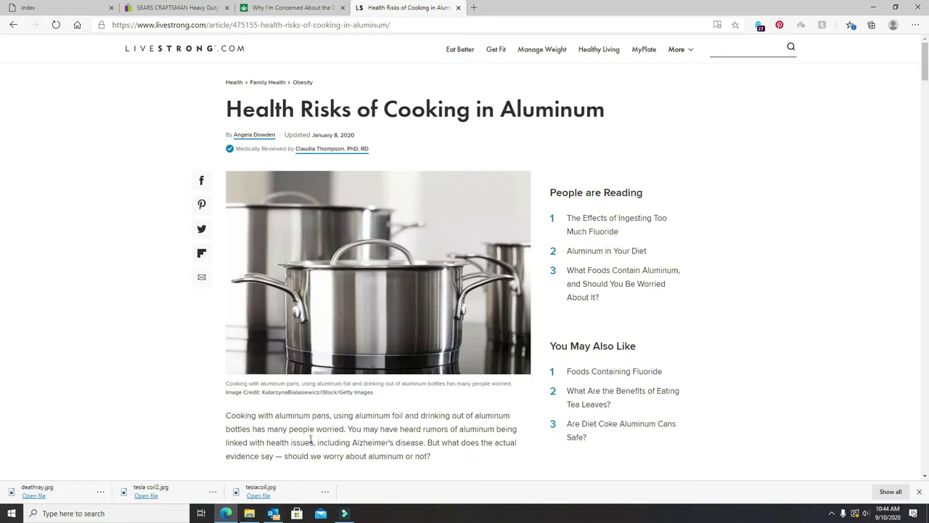
- Scroll the Livestrong article down to its Cooking with Aluminum section
left_click(232, 415)
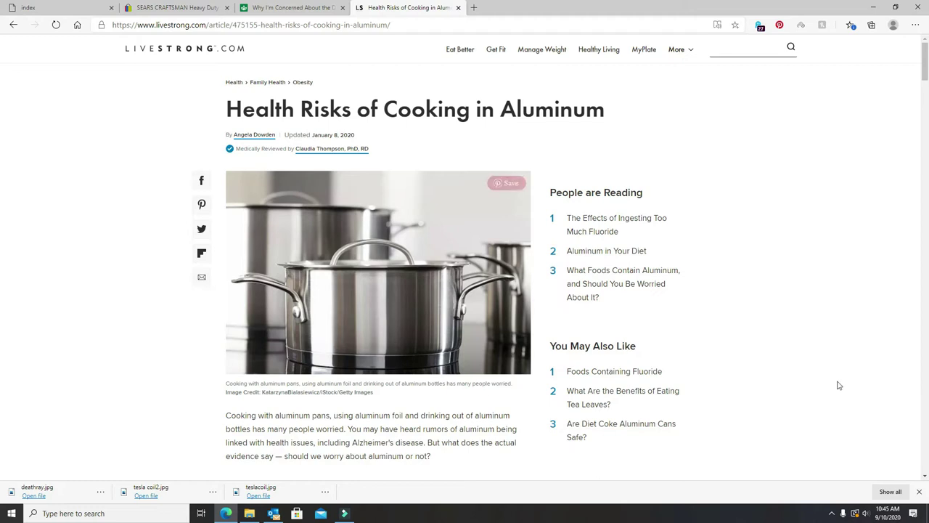
scroll(784, 347, "down", 2)
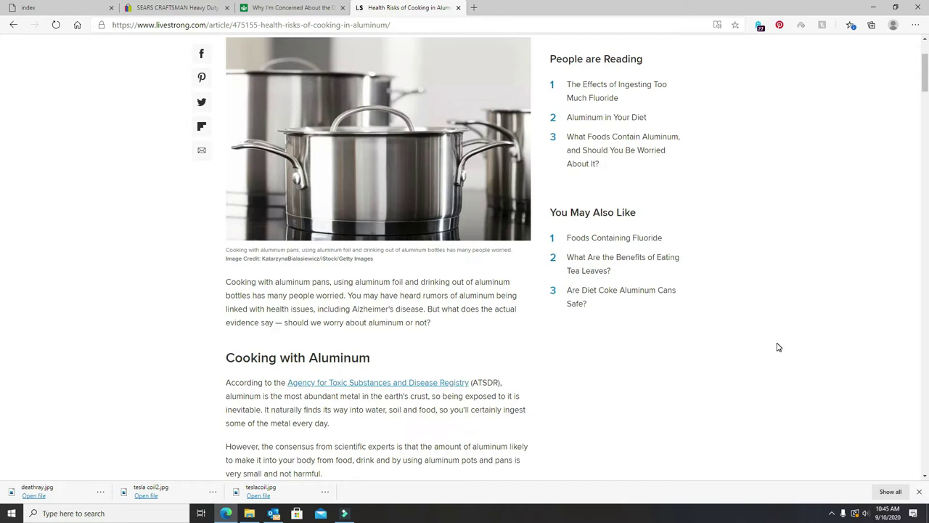
scroll(581, 395, "down", 2)
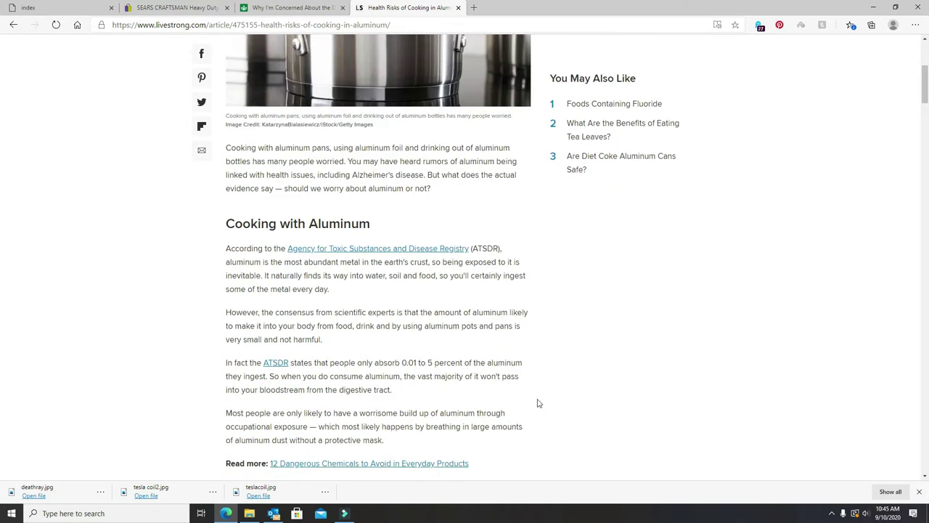
scroll(106, 351, "down", 1)
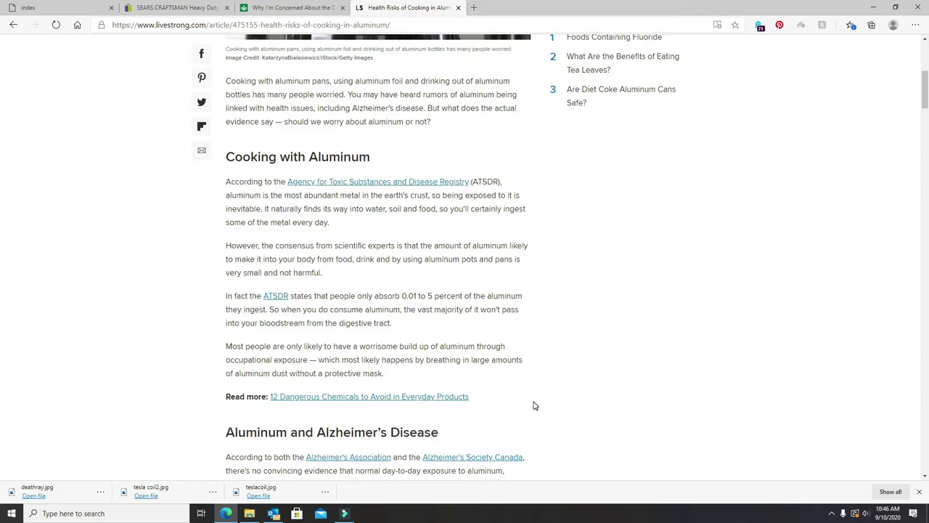
scroll(530, 379, "down", 1)
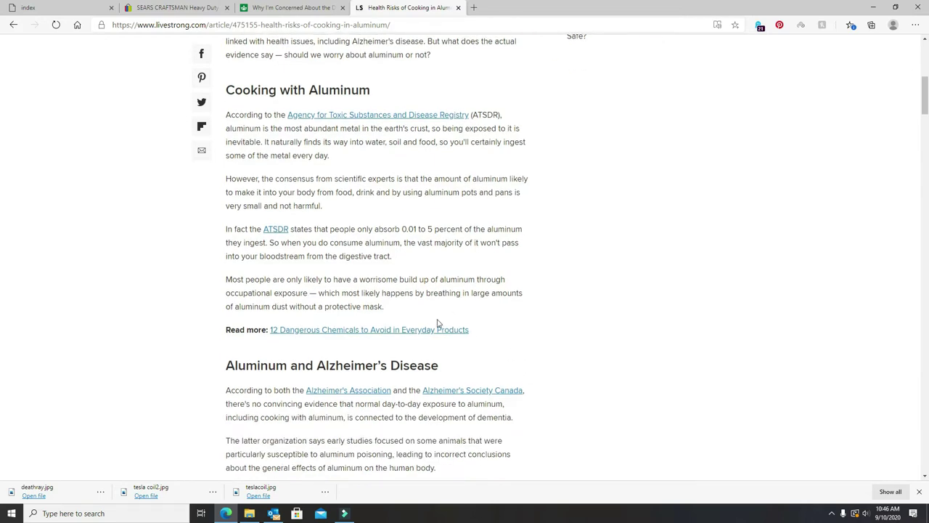
scroll(428, 323, "down", 3)
scroll(426, 320, "down", 1)
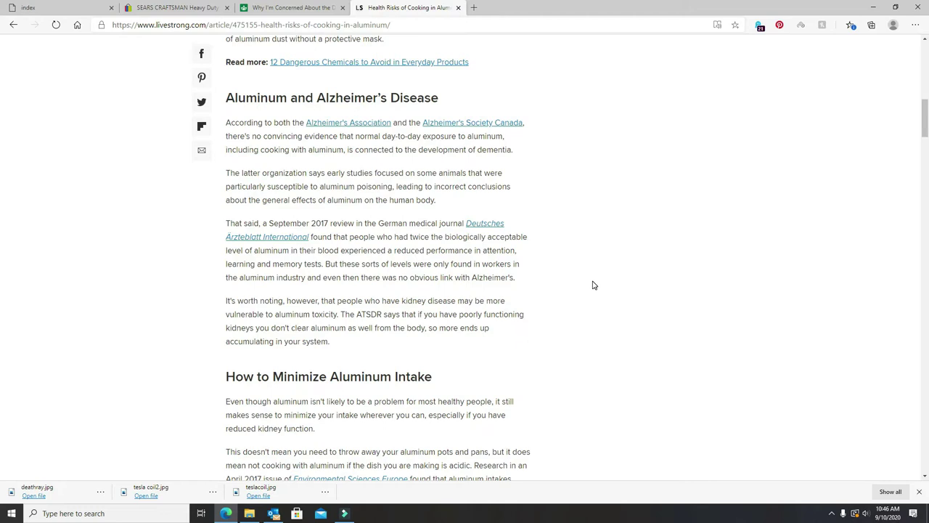
scroll(593, 284, "down", 4)
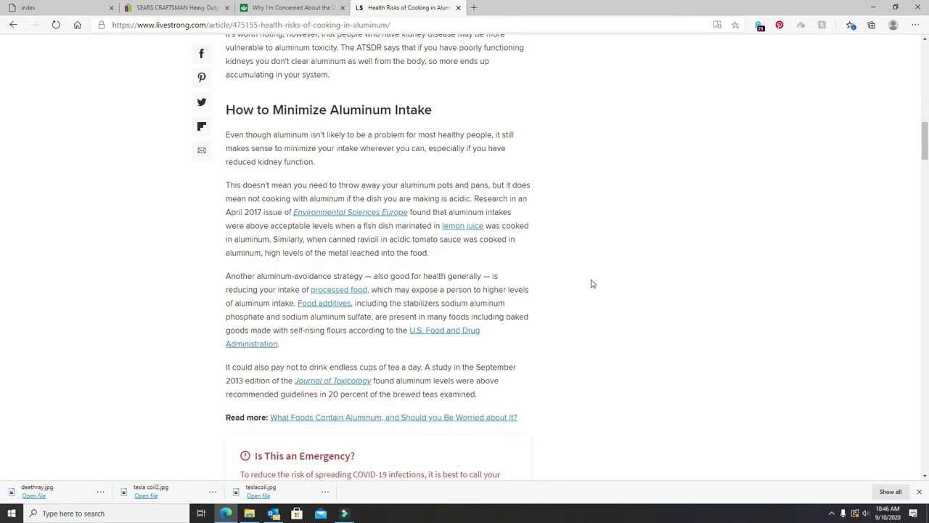
scroll(592, 284, "up", 1)
scroll(591, 285, "down", 1)
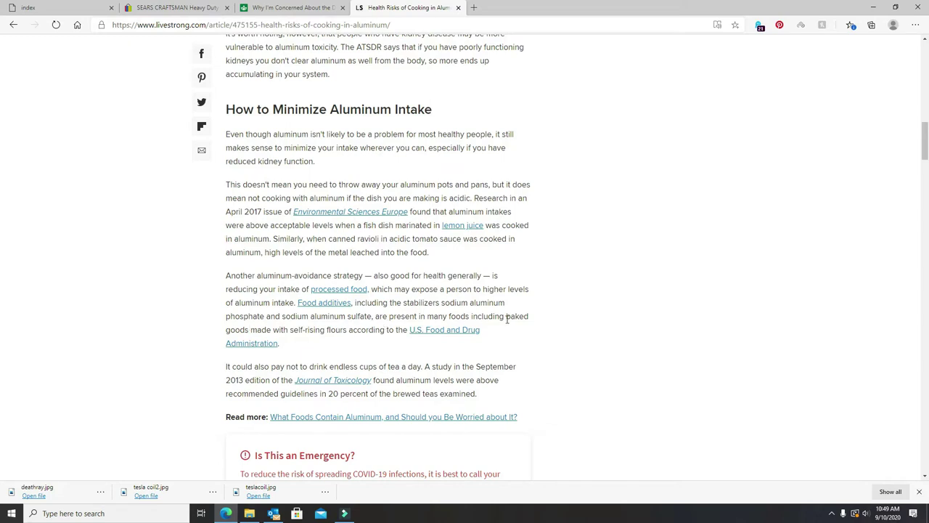
- Open Livestrong's scary-sounding food additives article and read down to Acetic Acid and EDTA
left_click(319, 304)
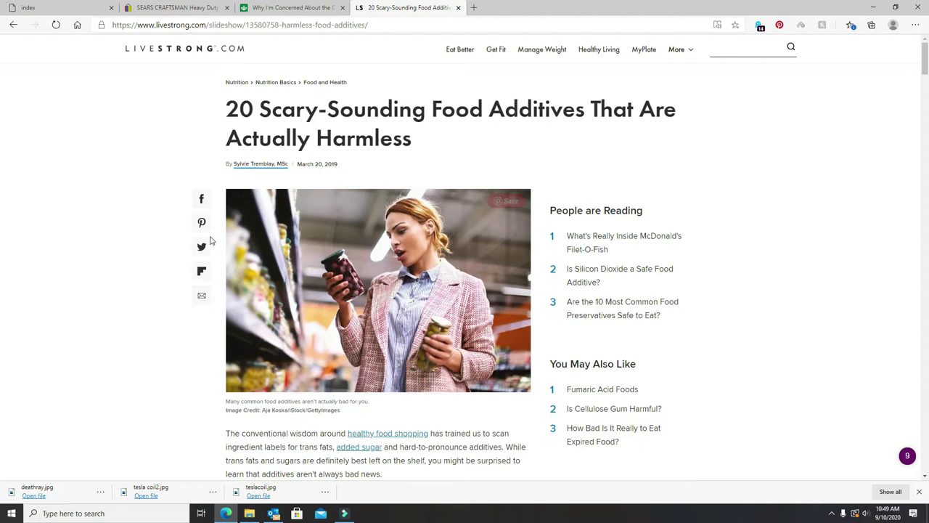
scroll(193, 244, "down", 1)
scroll(193, 245, "down", 1)
scroll(188, 244, "down", 2)
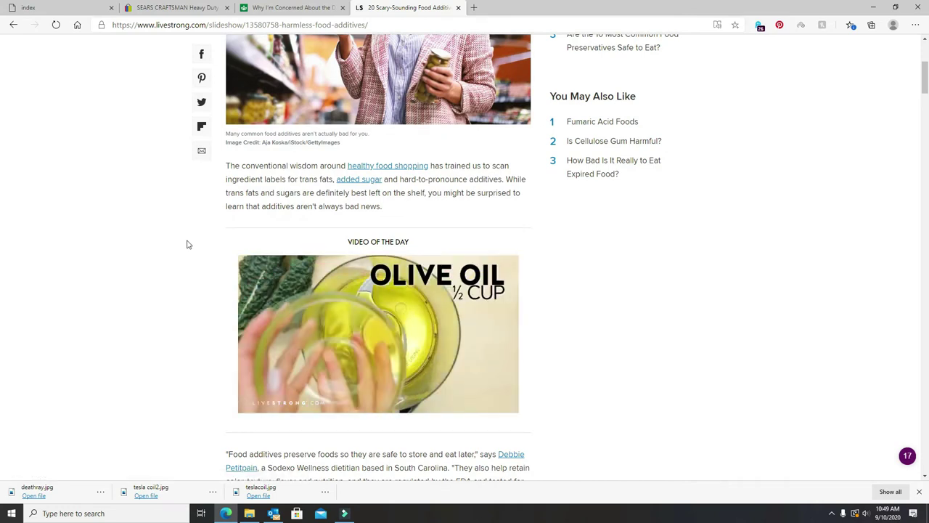
scroll(183, 246, "down", 5)
scroll(183, 246, "up", 2)
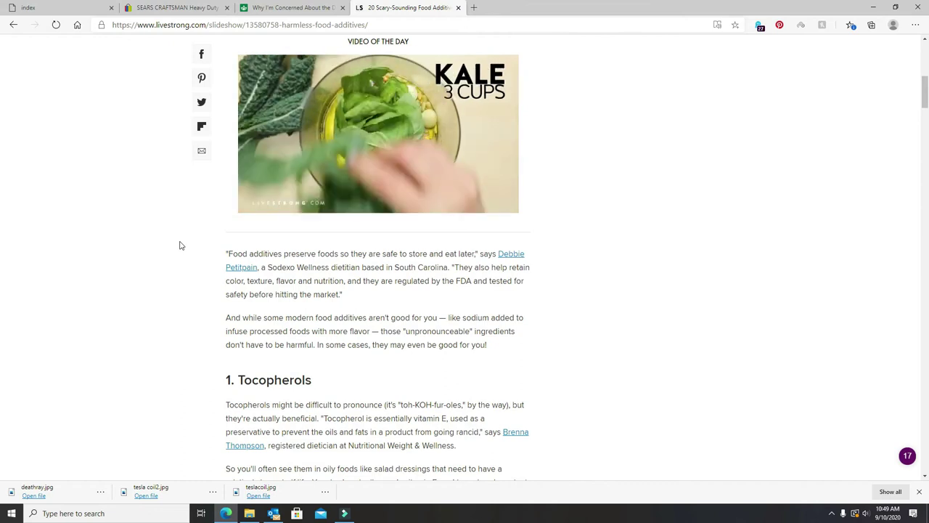
scroll(180, 246, "down", 3)
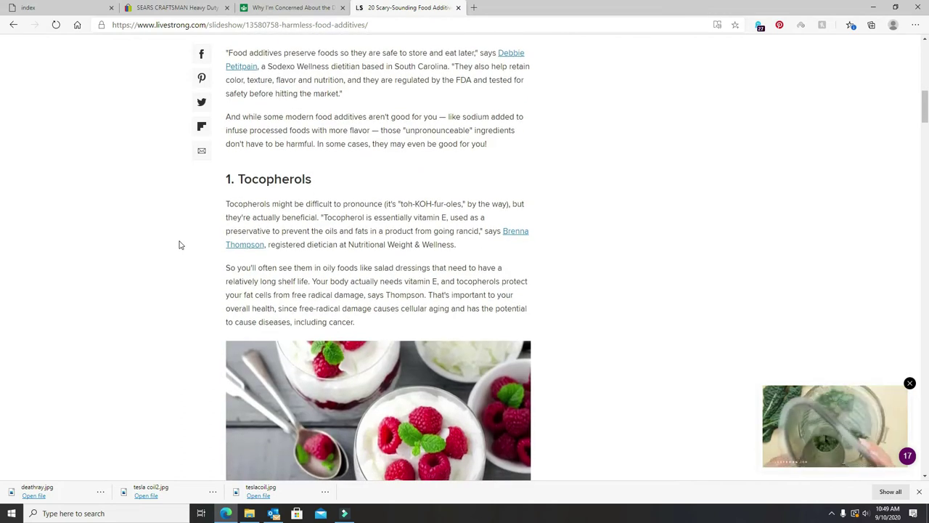
scroll(180, 246, "down", 3)
scroll(180, 245, "down", 1)
scroll(179, 245, "down", 2)
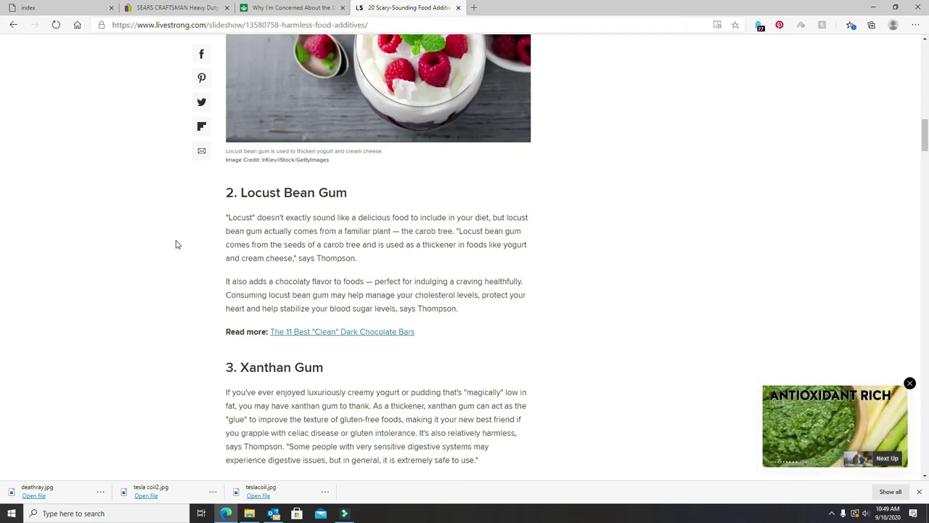
scroll(182, 222, "up", 4)
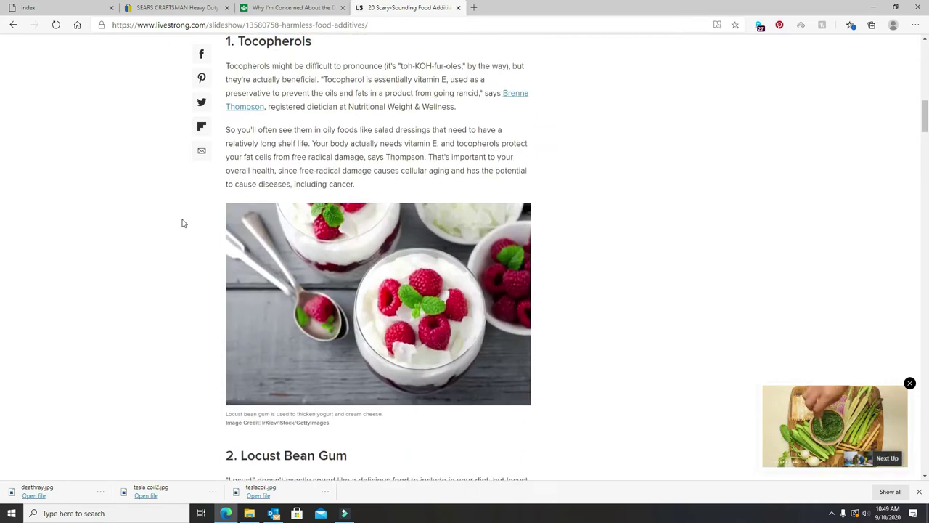
scroll(186, 223, "down", 5)
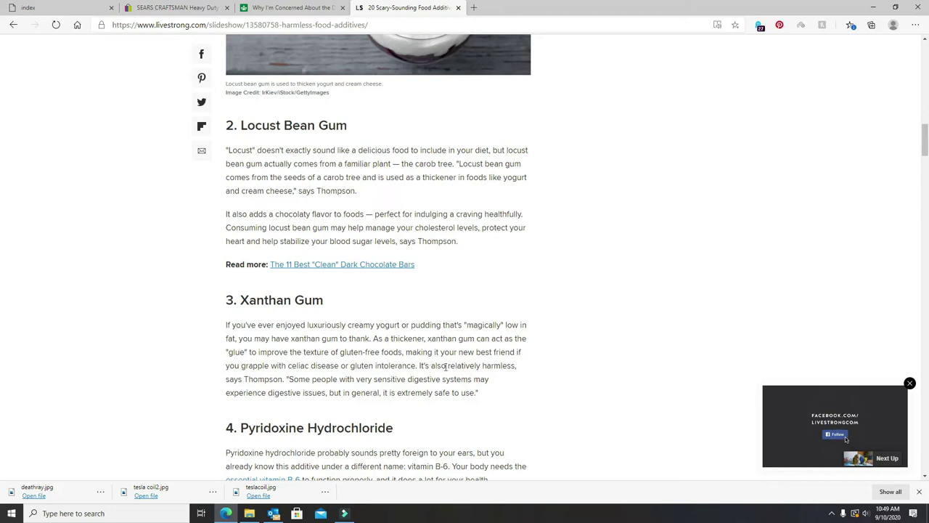
scroll(374, 383, "down", 2)
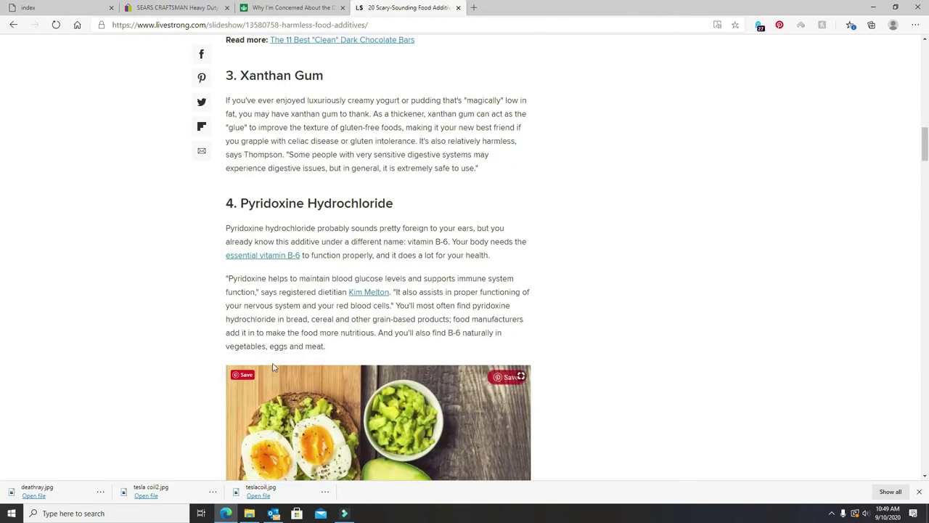
scroll(188, 317, "up", 1)
scroll(187, 292, "down", 1)
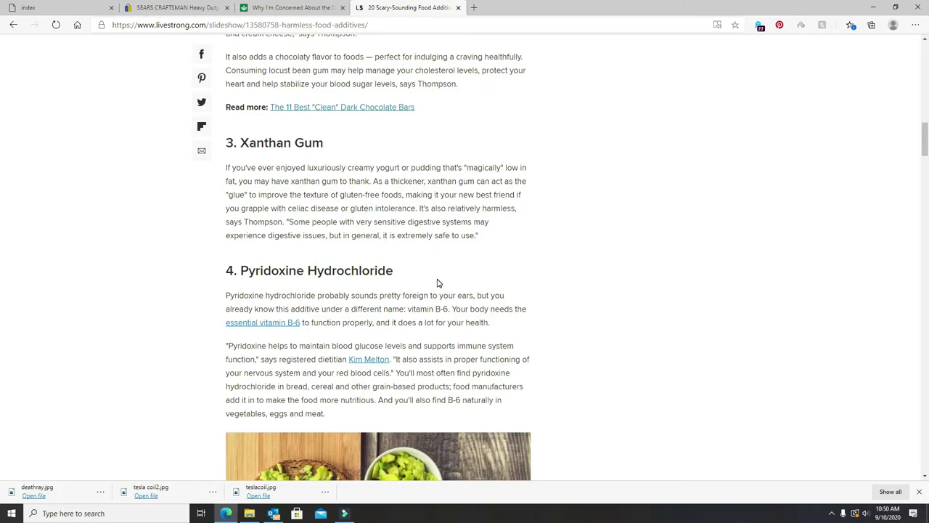
scroll(552, 261, "down", 2)
scroll(566, 260, "down", 3)
scroll(573, 257, "down", 3)
scroll(573, 257, "down", 1)
scroll(574, 256, "down", 3)
scroll(573, 256, "down", 3)
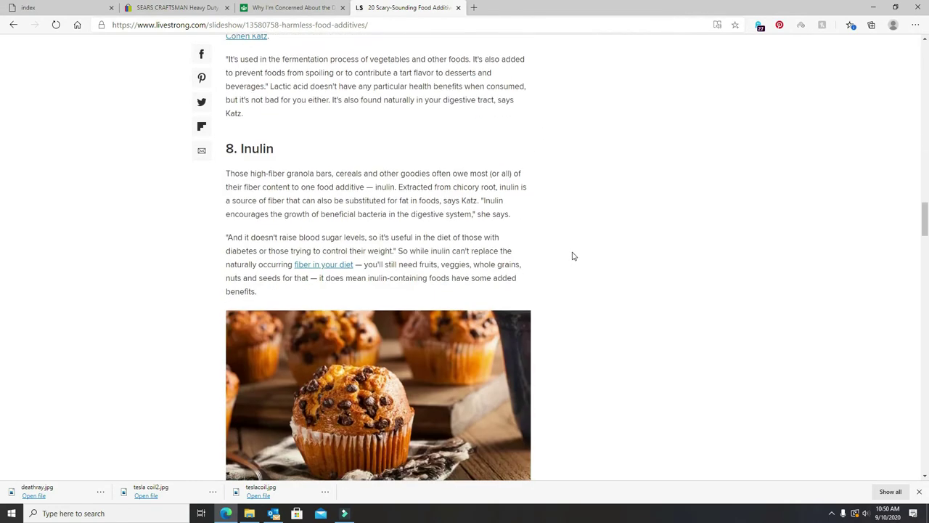
scroll(572, 257, "down", 5)
scroll(571, 258, "down", 4)
scroll(570, 259, "down", 2)
scroll(571, 259, "up", 1)
scroll(570, 259, "up", 2)
scroll(570, 259, "down", 5)
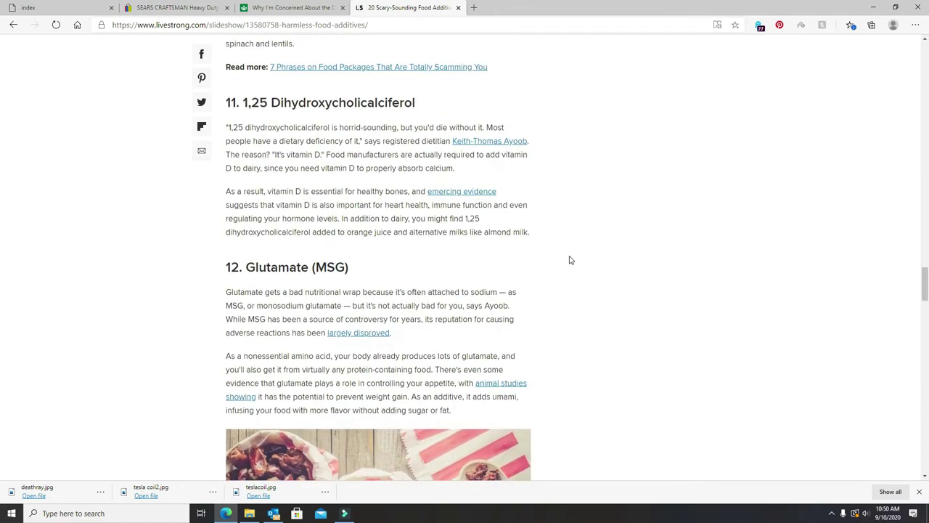
scroll(569, 259, "down", 4)
scroll(569, 259, "up", 4)
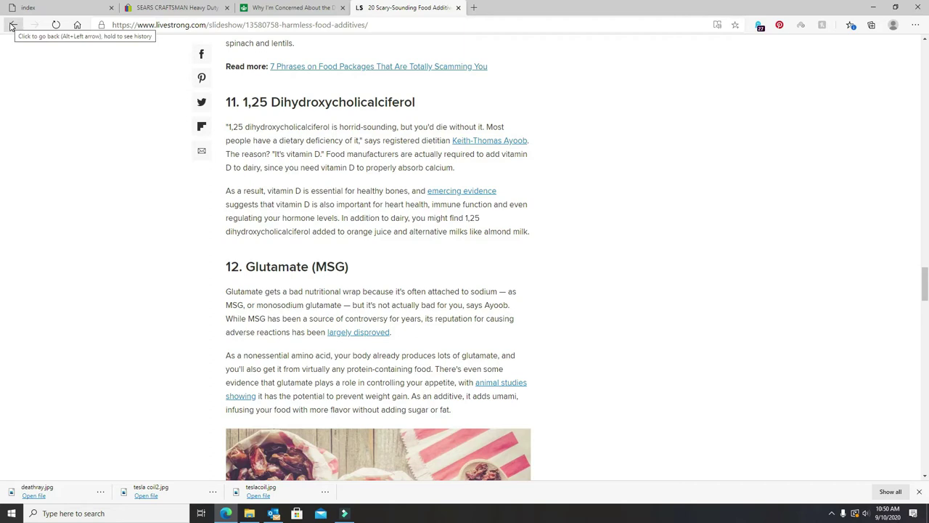
scroll(34, 67, "down", 3)
scroll(34, 68, "down", 2)
scroll(18, 45, "down", 3)
scroll(19, 45, "down", 3)
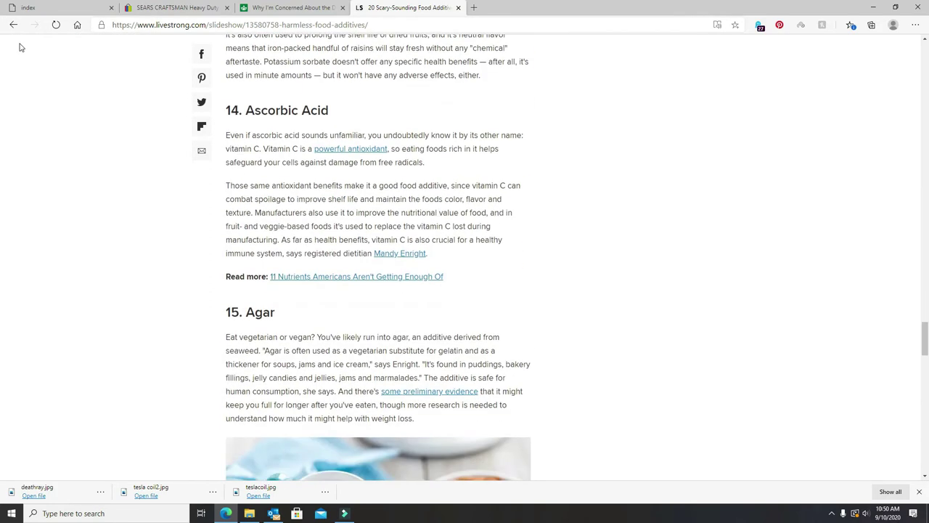
scroll(20, 52, "down", 4)
scroll(21, 58, "down", 4)
scroll(21, 59, "down", 4)
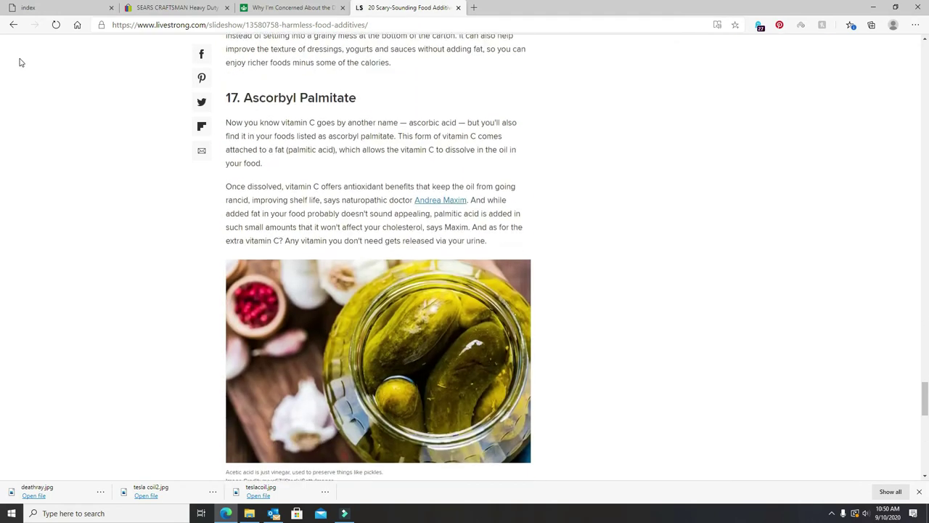
scroll(15, 67, "down", 4)
scroll(13, 69, "down", 2)
scroll(12, 68, "down", 4)
scroll(11, 71, "down", 2)
scroll(11, 72, "up", 6)
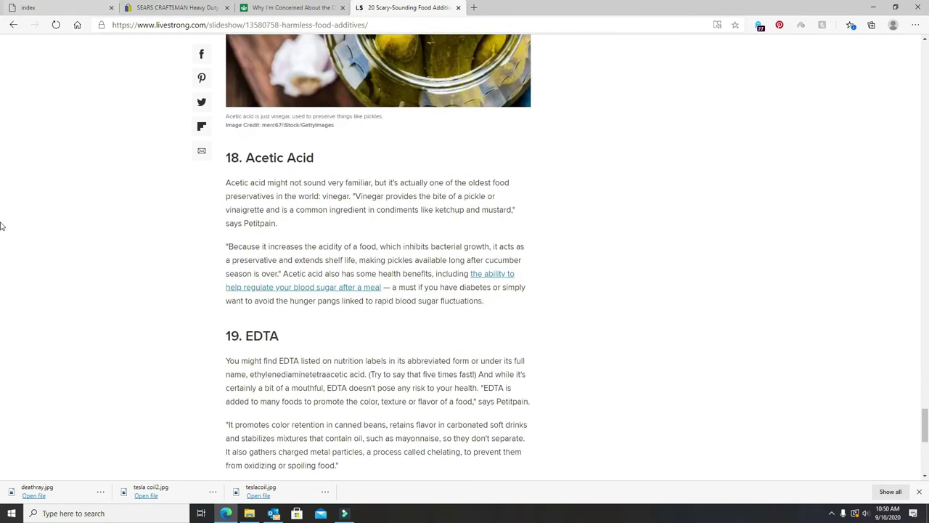
- Switch back to the Livestrong tab and return to the Health Risks of Cooking in Aluminum article
left_click(33, 8)
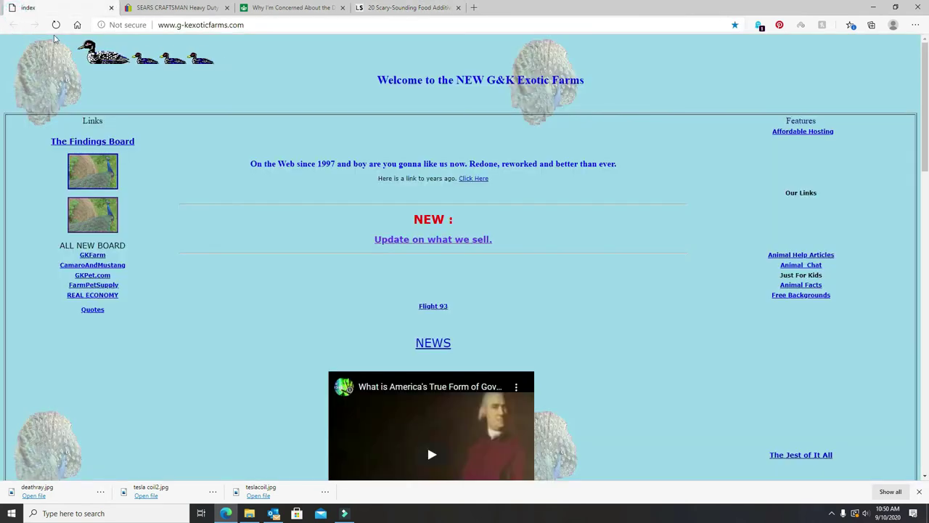
left_click(434, 7)
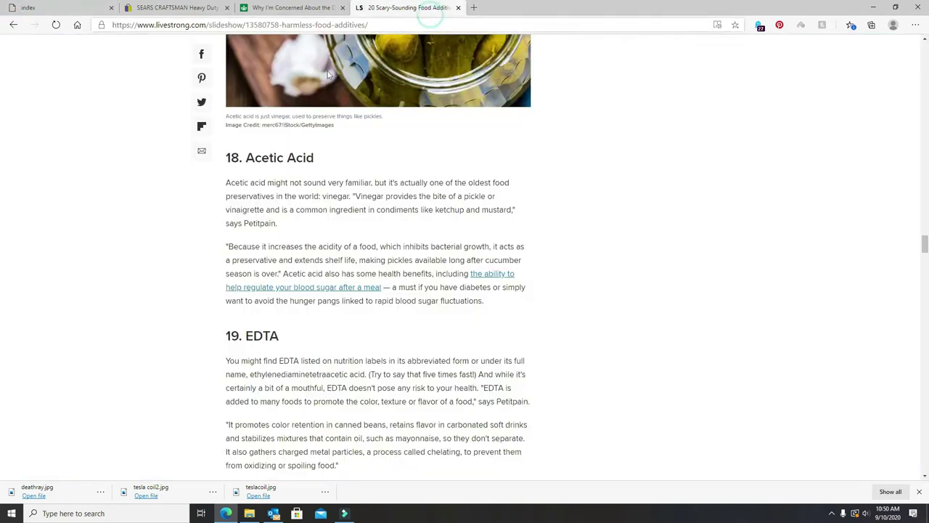
left_click(13, 25)
scroll(99, 143, "down", 1)
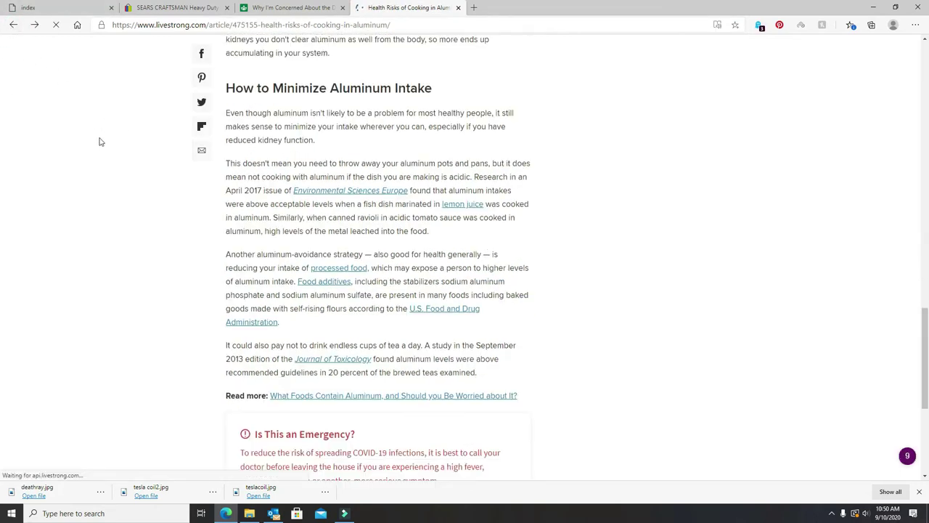
scroll(99, 147, "down", 3)
scroll(102, 149, "down", 5)
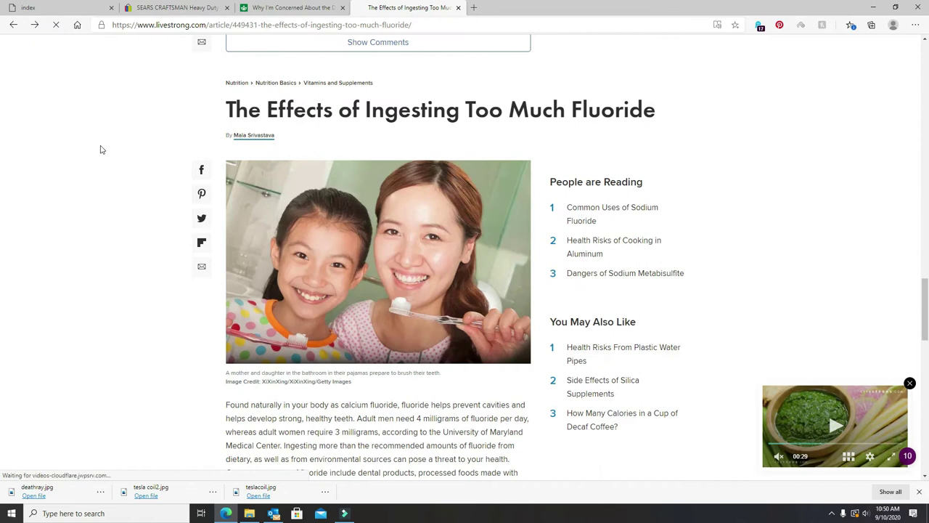
scroll(102, 150, "down", 1)
scroll(102, 151, "up", 1)
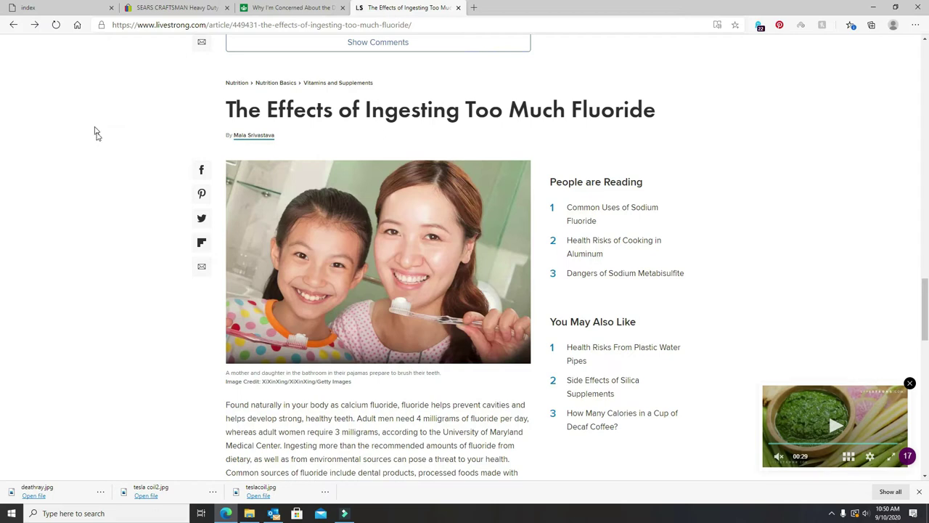
scroll(95, 182, "down", 2)
scroll(99, 186, "down", 2)
scroll(104, 191, "down", 2)
scroll(104, 191, "up", 1)
scroll(104, 191, "down", 3)
scroll(182, 216, "up", 2)
scroll(301, 158, "up", 1)
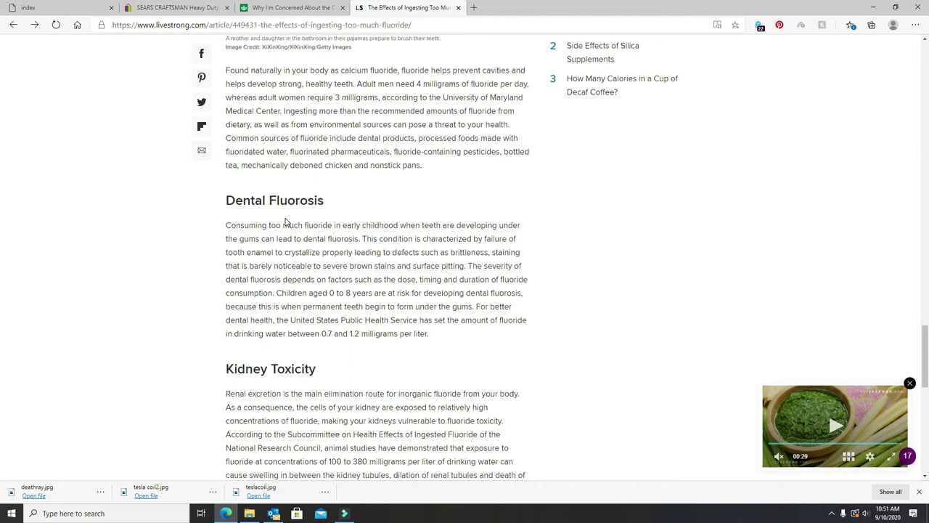
scroll(355, 205, "up", 1)
scroll(368, 229, "down", 3)
scroll(368, 229, "down", 3)
scroll(369, 229, "up", 1)
scroll(378, 277, "down", 3)
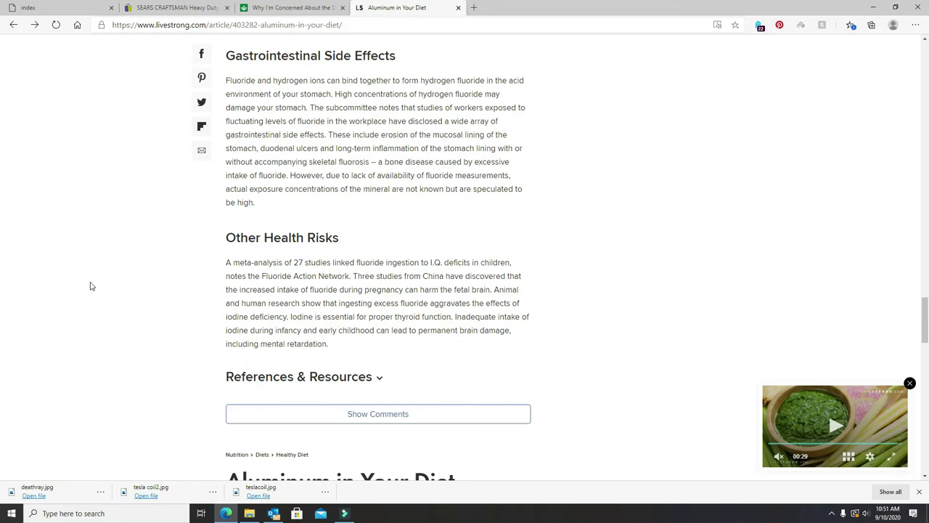
scroll(93, 288, "down", 4)
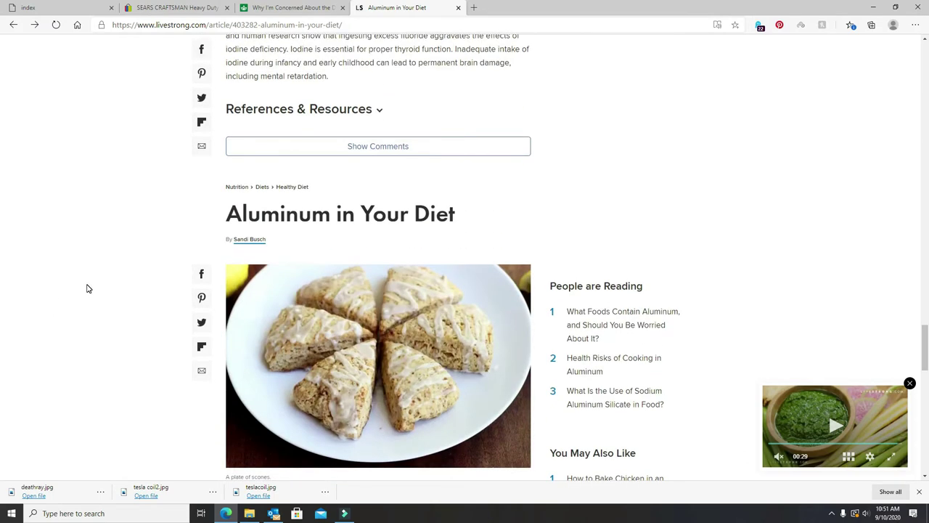
scroll(87, 288, "down", 1)
scroll(86, 290, "down", 3)
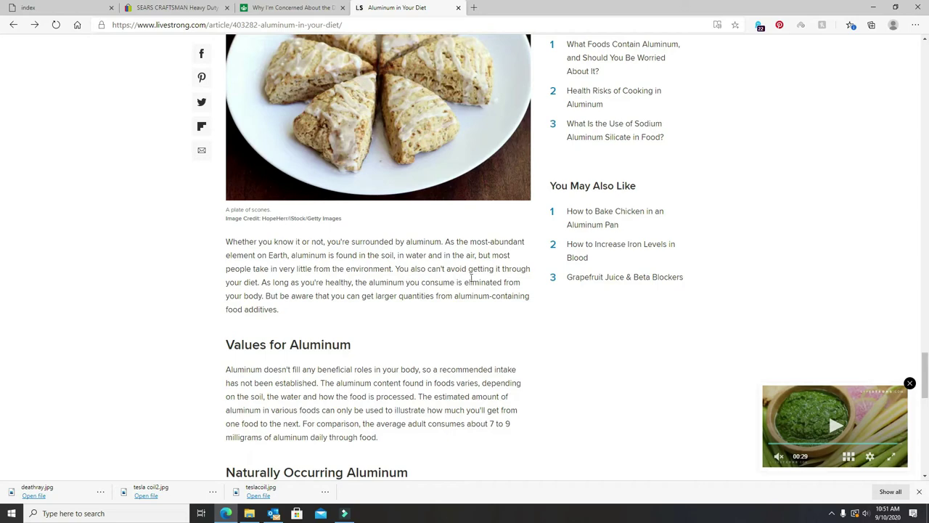
scroll(310, 353, "down", 1)
scroll(247, 338, "down", 2)
scroll(243, 337, "down", 3)
scroll(204, 335, "down", 4)
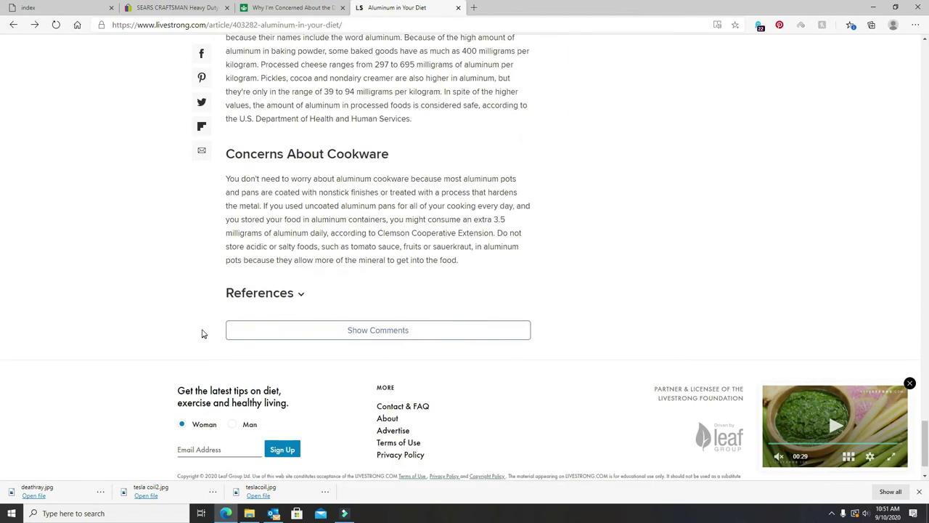
scroll(145, 145, "down", 1)
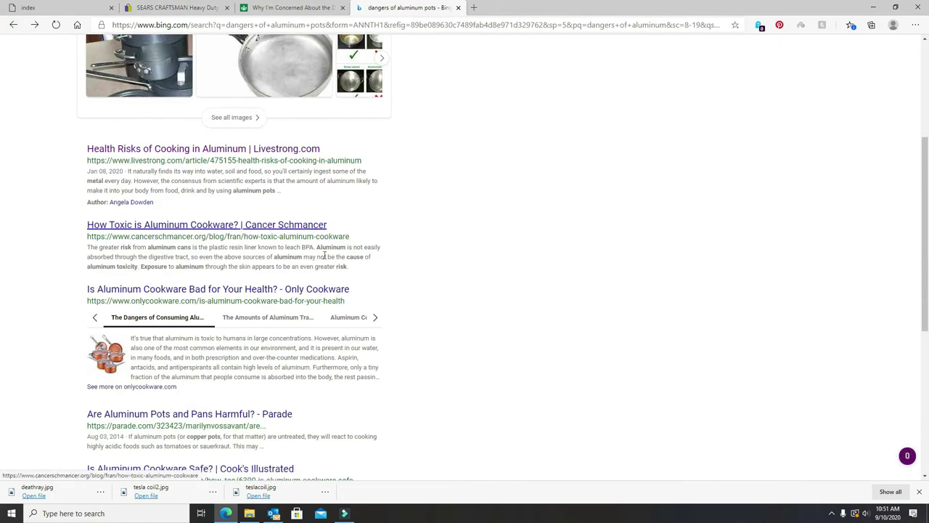
scroll(391, 266, "down", 2)
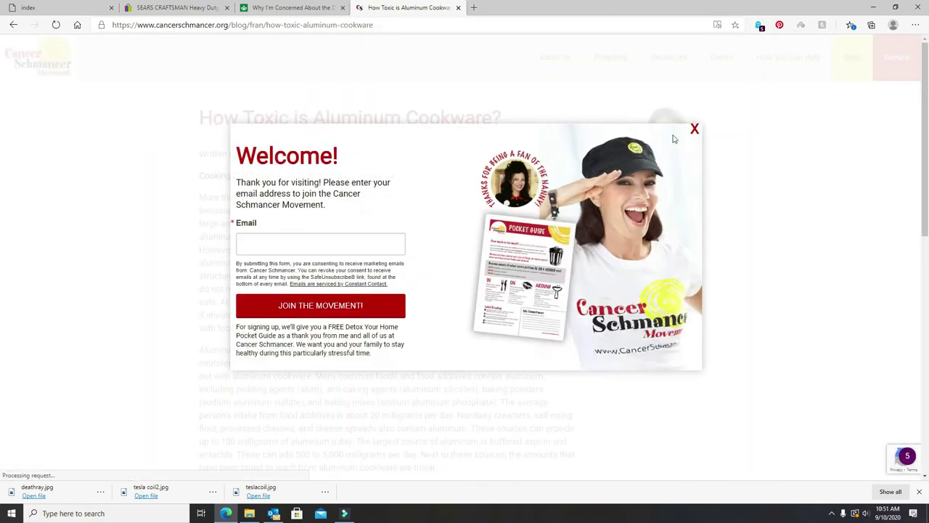
- Dismiss the email signup popup on Cancer Schmancer's aluminum cookware article
left_click(694, 128)
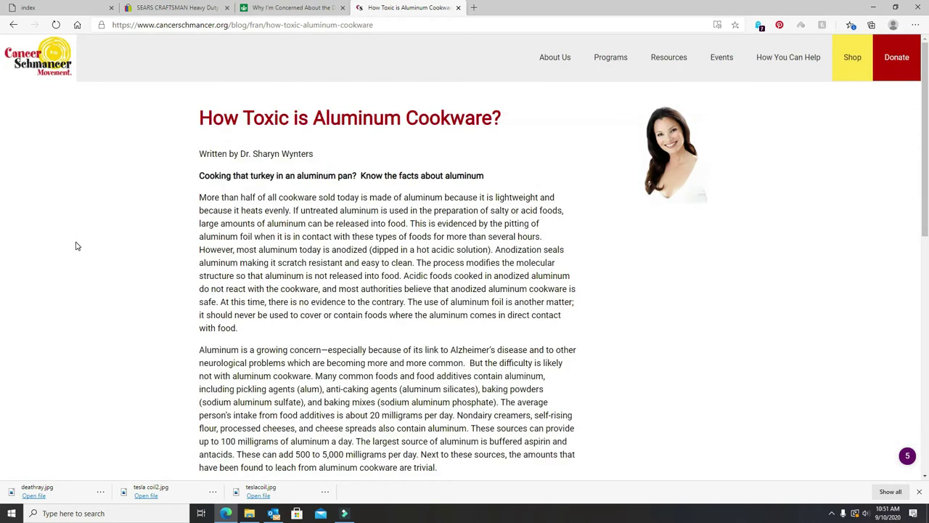
scroll(76, 246, "down", 2)
scroll(78, 248, "down", 2)
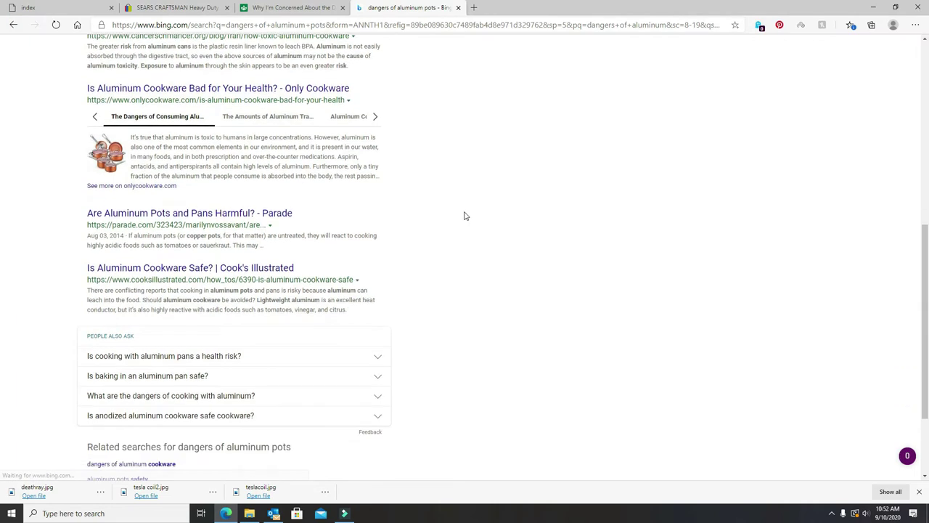
scroll(469, 216, "down", 2)
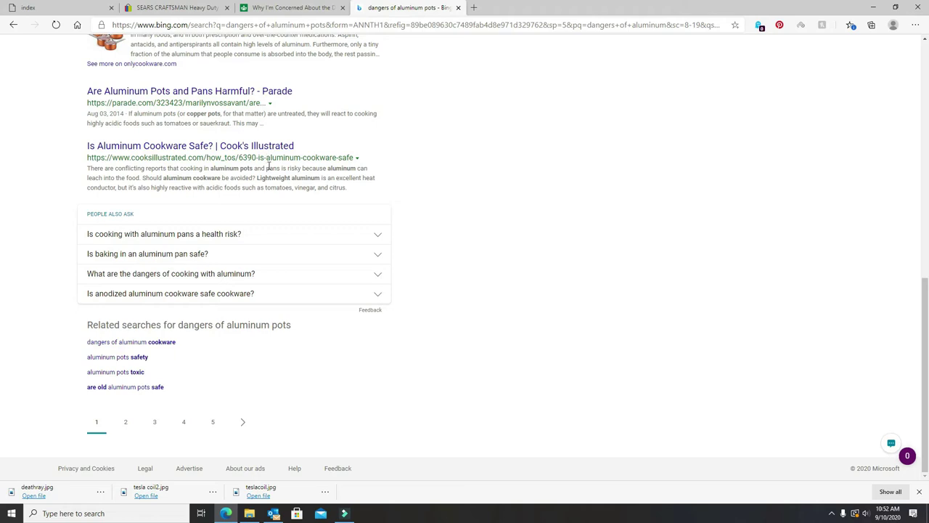
- Go to page 2 of Bing's dangers of aluminum pots results
left_click(127, 422)
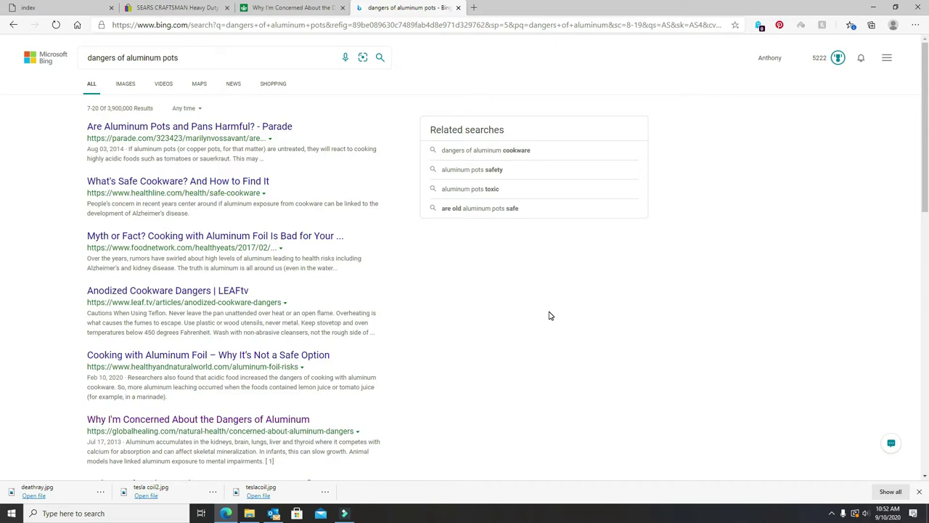
- Open Healthy and Natural World's aluminum foil article and close its newsletter popup
left_click(149, 357)
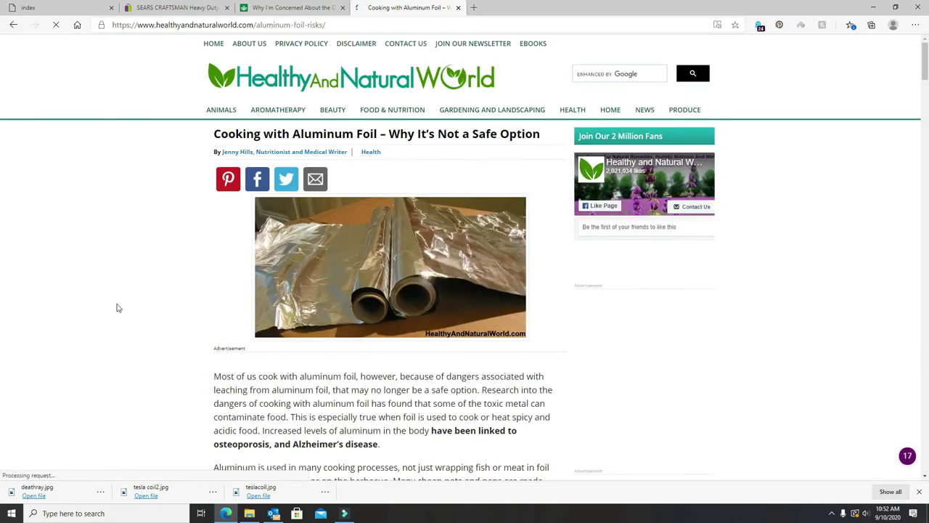
scroll(111, 310, "down", 3)
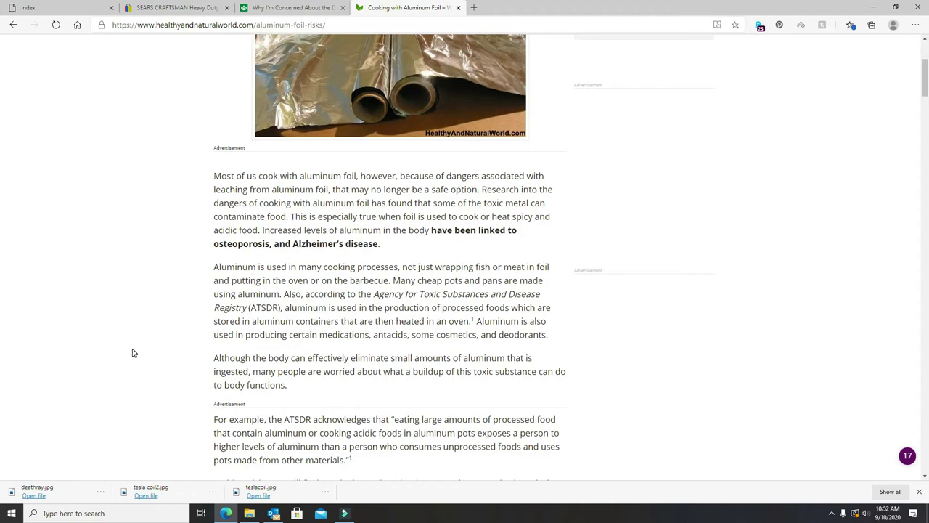
scroll(132, 353, "down", 4)
scroll(133, 353, "up", 1)
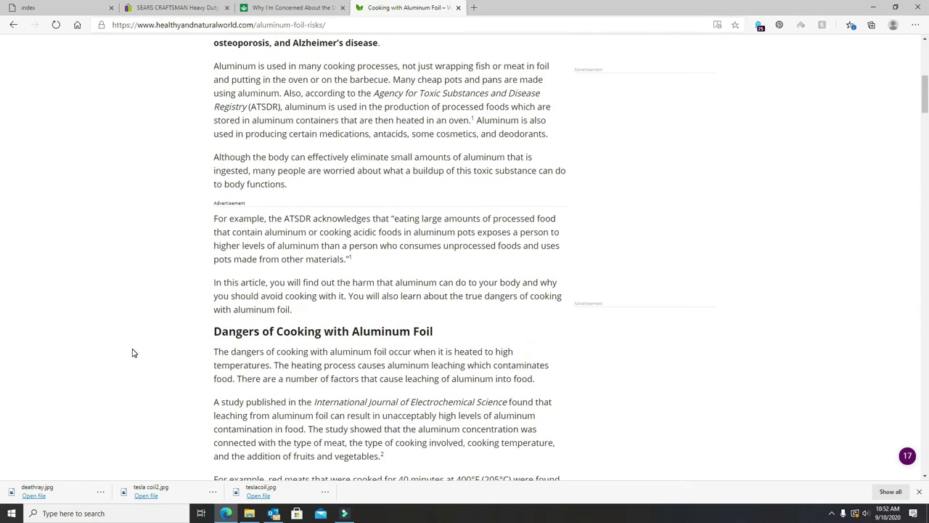
scroll(146, 343, "down", 2)
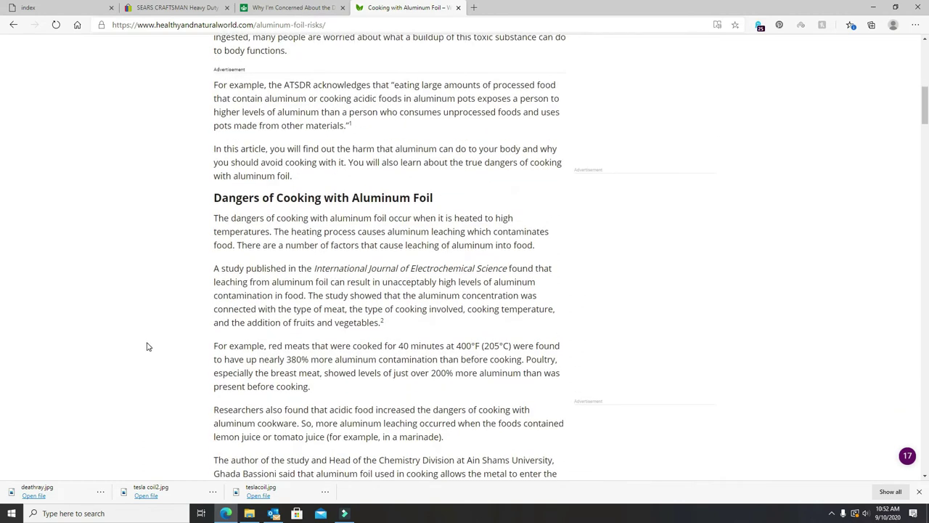
scroll(146, 343, "down", 1)
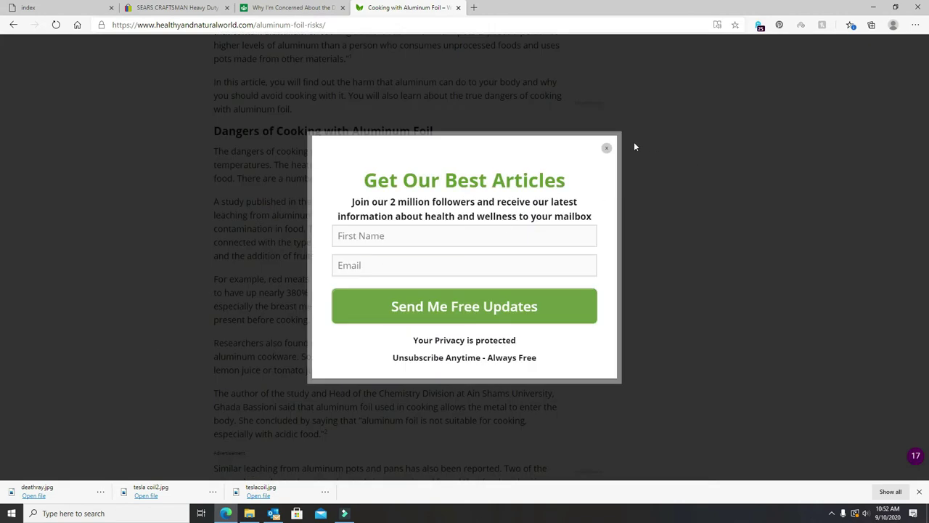
left_click(606, 148)
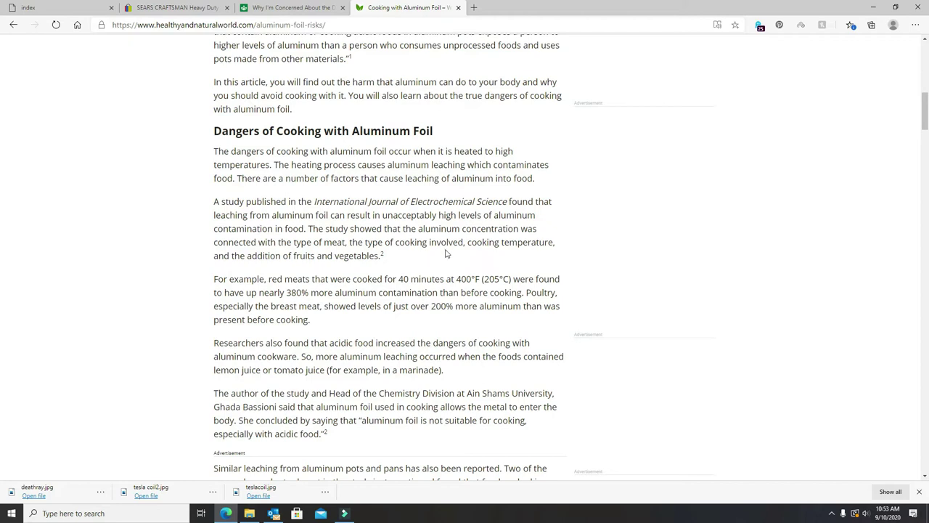
scroll(225, 283, "down", 2)
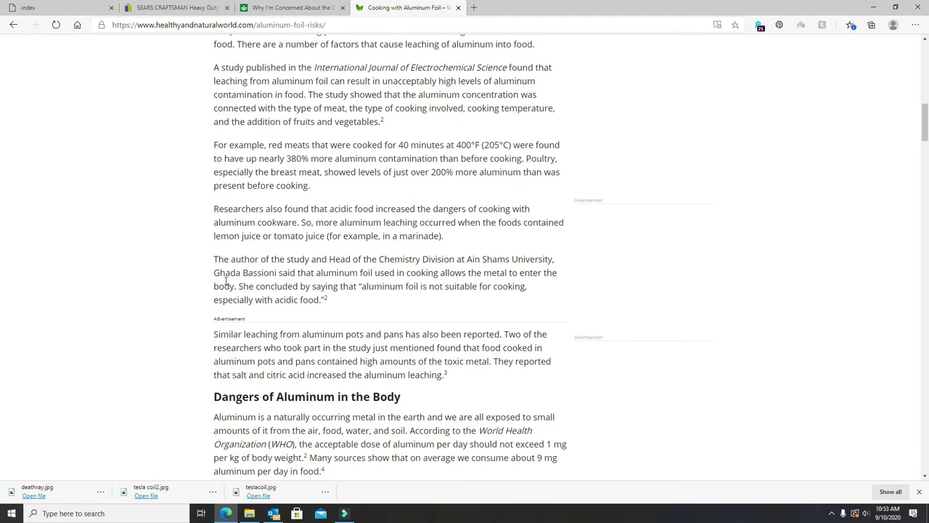
scroll(218, 284, "down", 1)
scroll(203, 287, "down", 1)
scroll(190, 289, "down", 1)
scroll(188, 290, "down", 1)
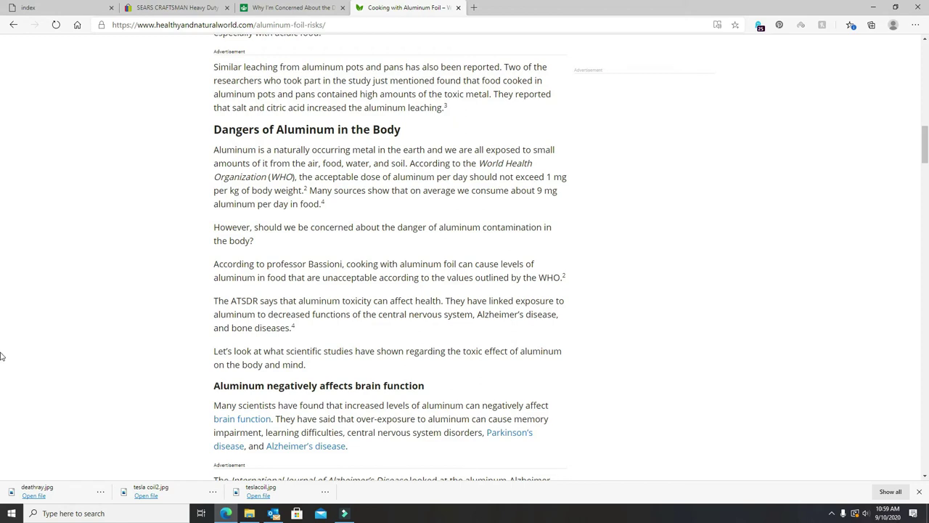
scroll(1, 354, "down", 2)
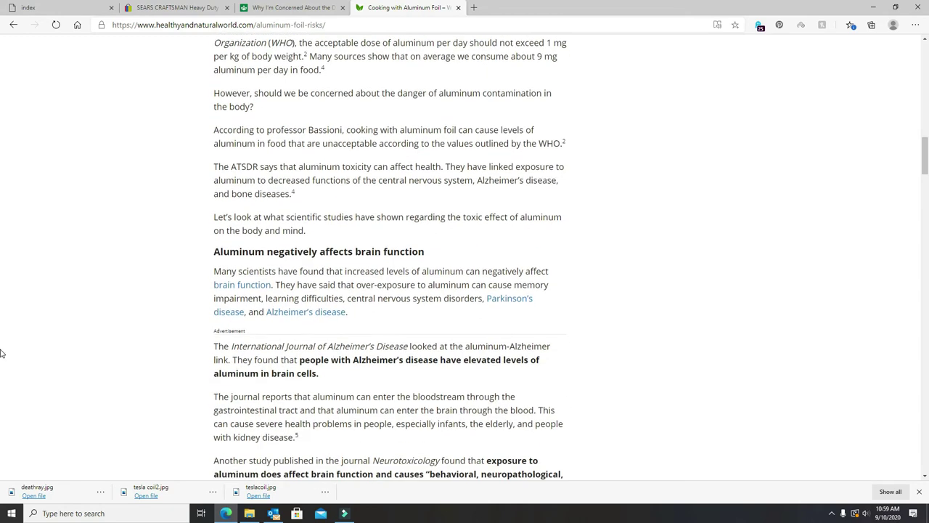
scroll(1, 354, "down", 2)
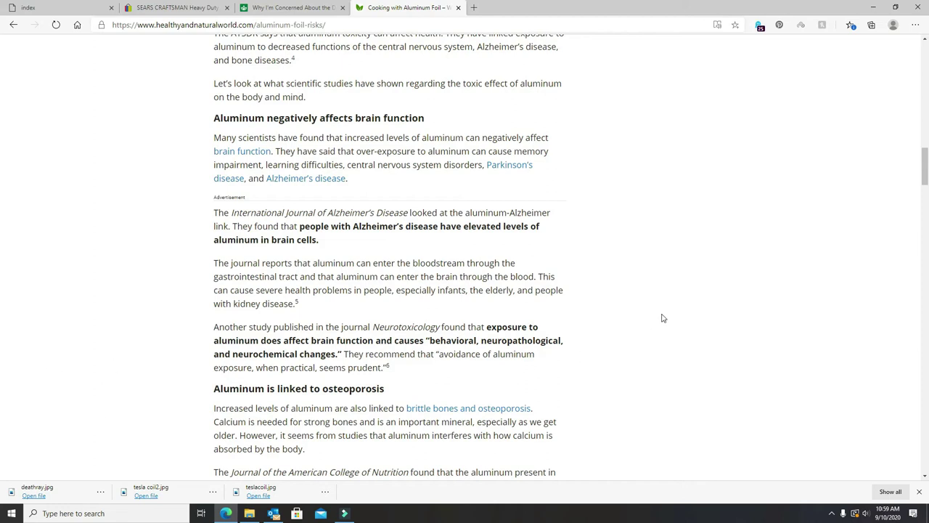
scroll(660, 318, "down", 2)
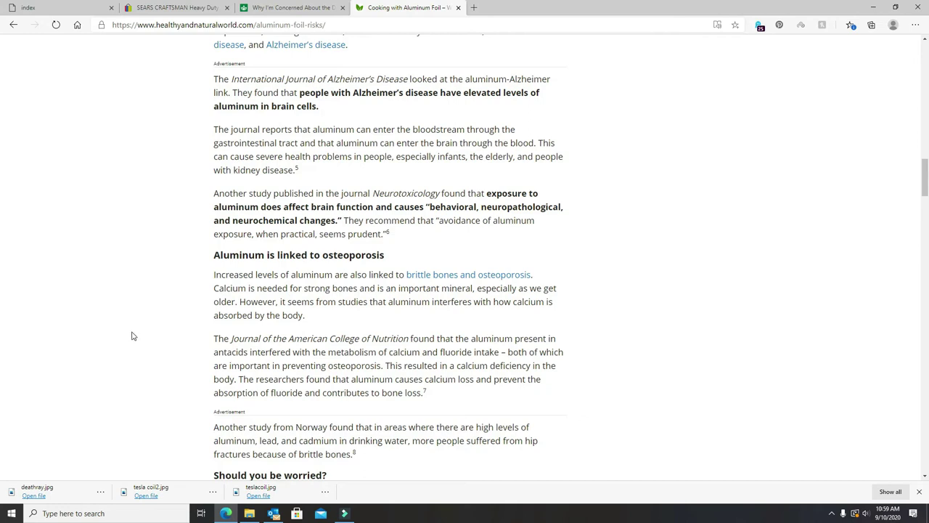
scroll(133, 333, "down", 1)
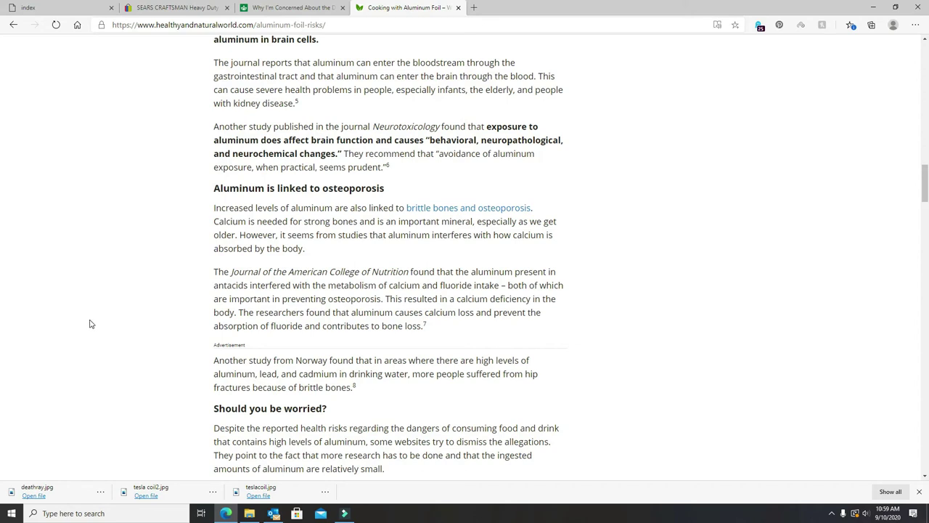
scroll(88, 327, "down", 2)
scroll(86, 330, "down", 1)
scroll(85, 334, "down", 1)
scroll(85, 335, "down", 1)
scroll(85, 335, "down", 1)
scroll(85, 334, "down", 1)
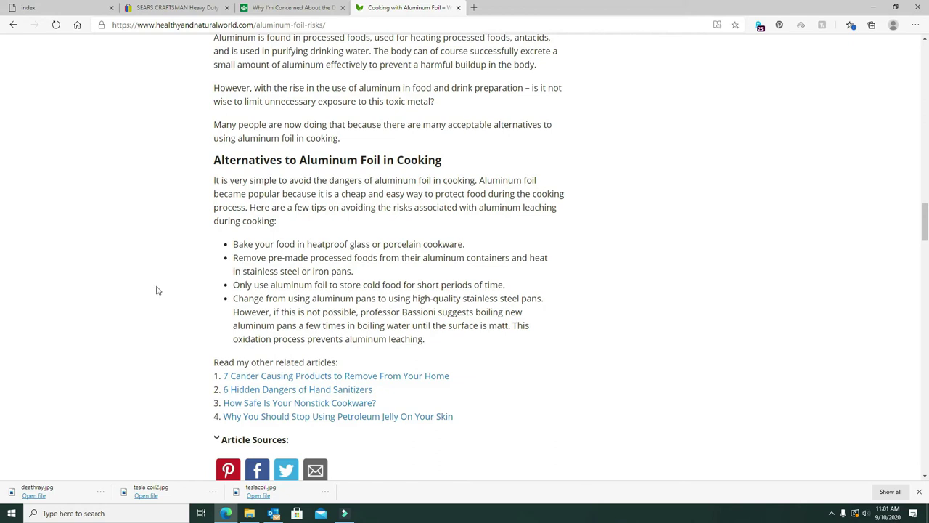
scroll(532, 349, "down", 4)
scroll(535, 349, "down", 5)
scroll(539, 348, "up", 4)
scroll(540, 342, "up", 5)
scroll(472, 283, "up", 4)
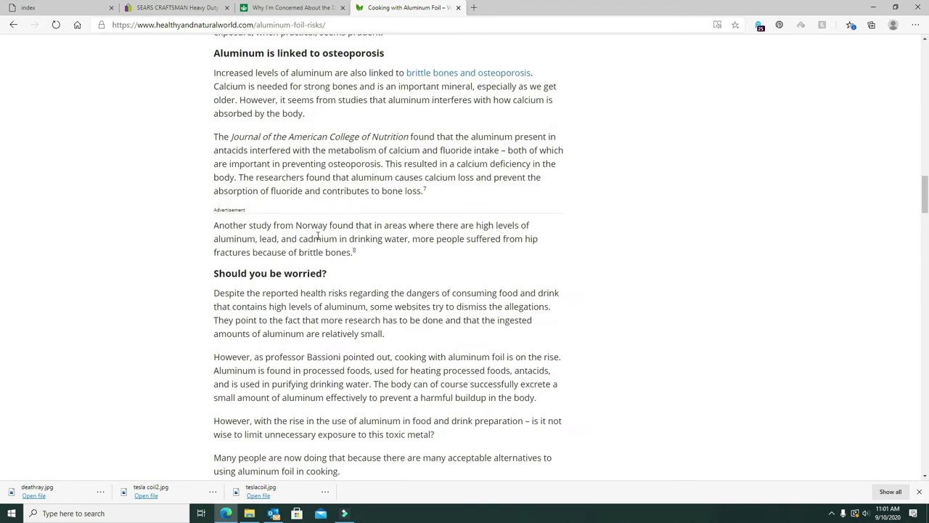
scroll(125, 222, "up", 3)
scroll(124, 222, "up", 5)
scroll(128, 216, "up", 5)
scroll(124, 214, "up", 5)
scroll(120, 214, "up", 5)
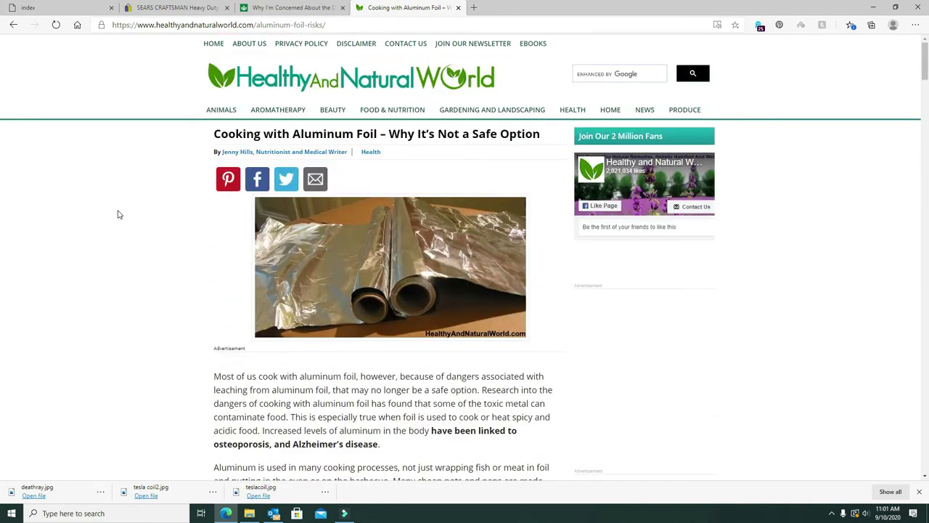
- Go back from the article to Bing's dangers of aluminum pots results
left_click(13, 24)
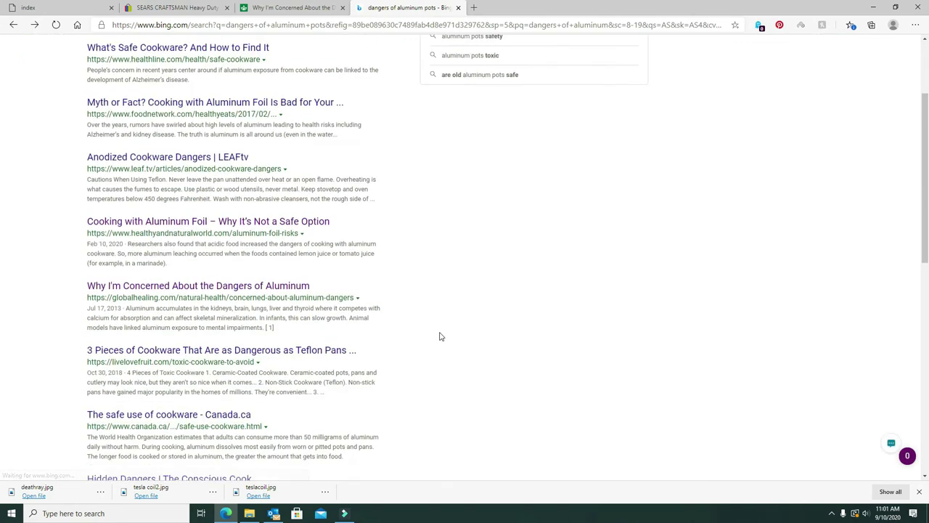
scroll(451, 326, "down", 2)
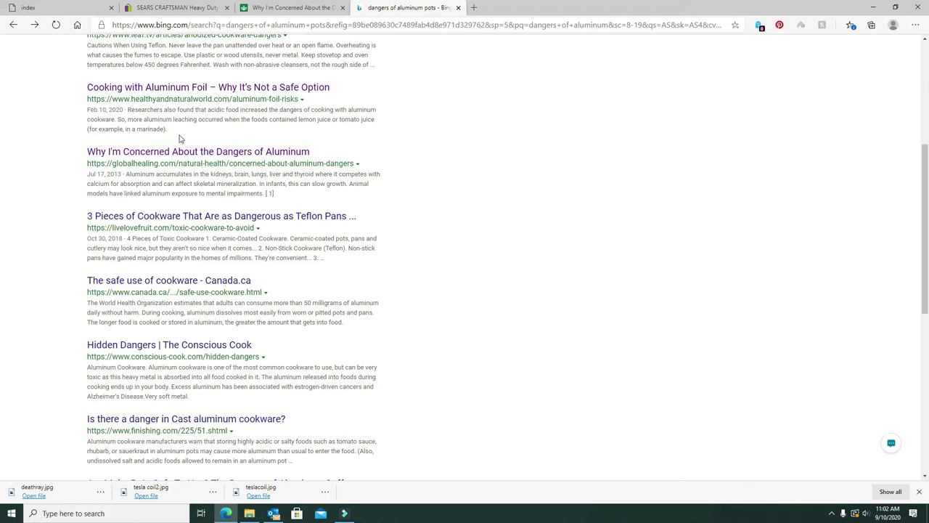
- Open the '3 Pieces of Cookware' result from the Bing list
left_click(274, 219)
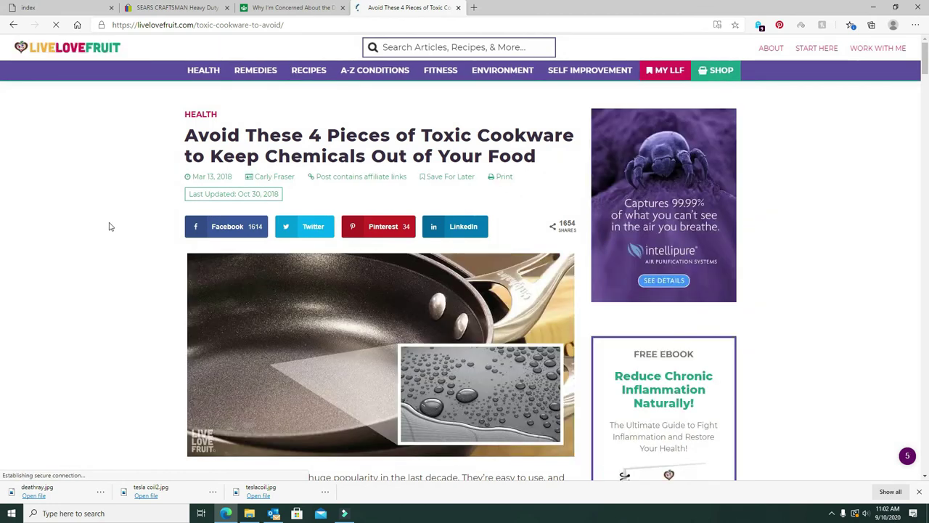
scroll(109, 228, "down", 3)
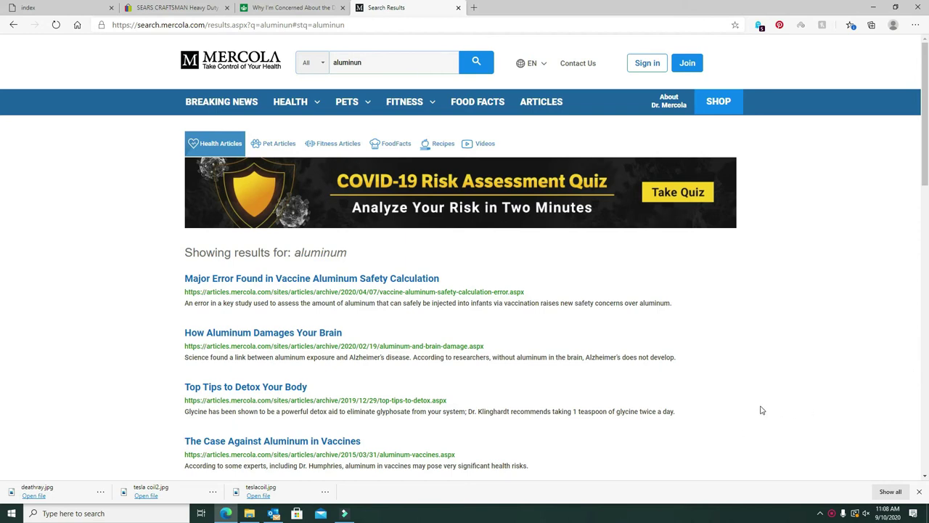
scroll(761, 402, "down", 1)
scroll(761, 401, "down", 3)
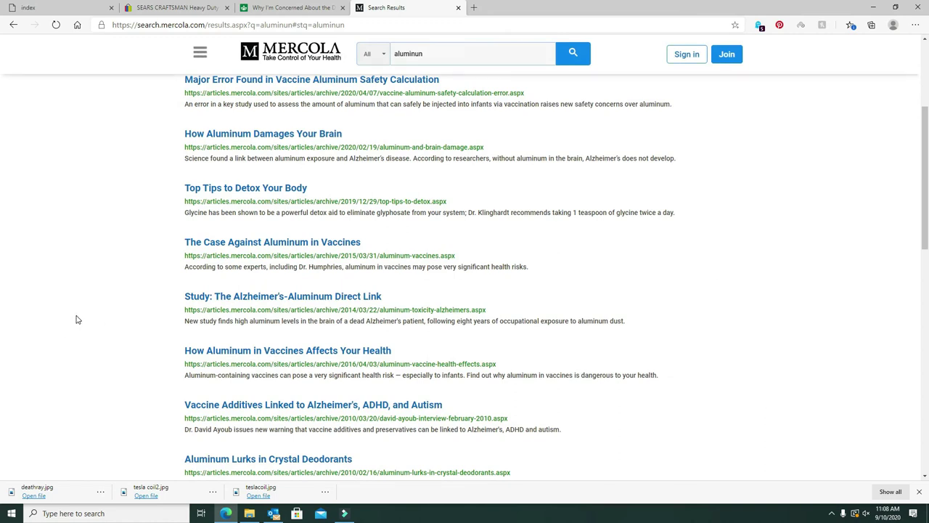
scroll(79, 397, "down", 1)
scroll(80, 397, "down", 1)
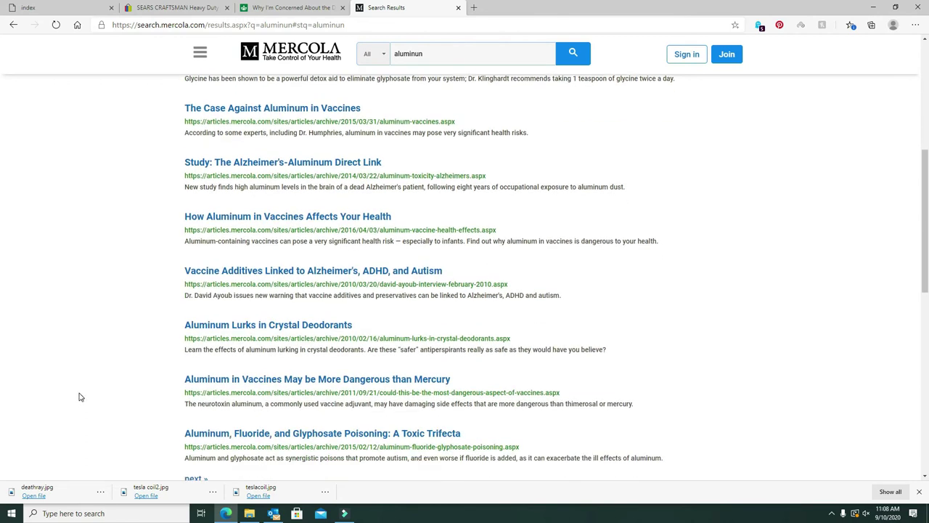
scroll(80, 397, "down", 2)
scroll(87, 386, "up", 1)
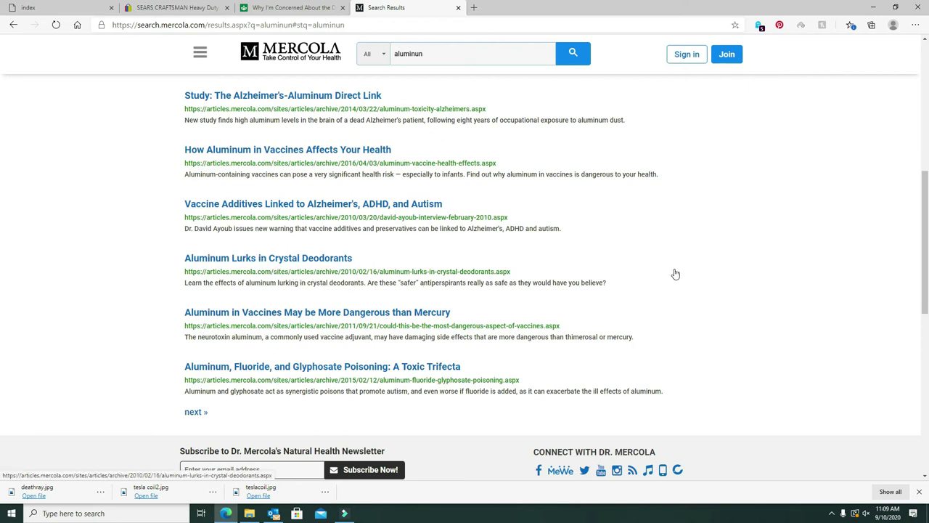
scroll(671, 270, "up", 3)
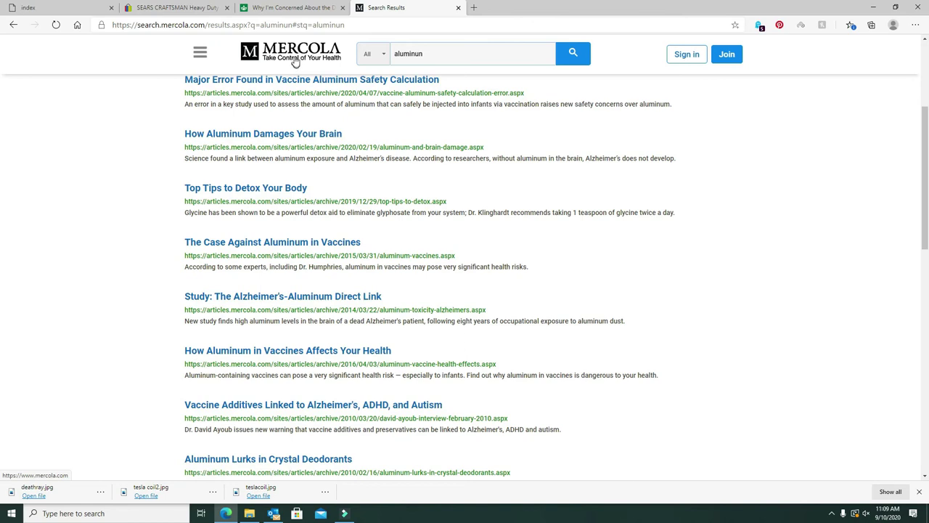
scroll(903, 214, "down", 1)
scroll(904, 213, "down", 4)
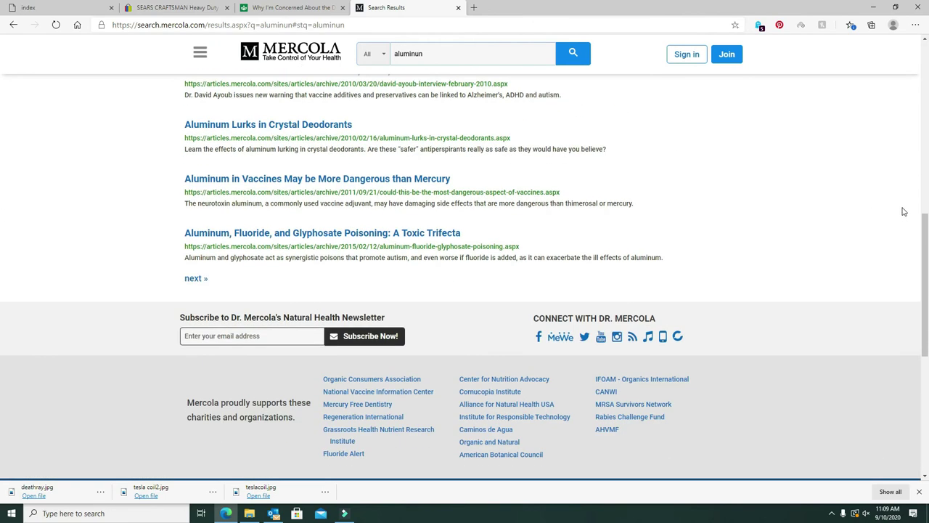
scroll(905, 212, "up", 1)
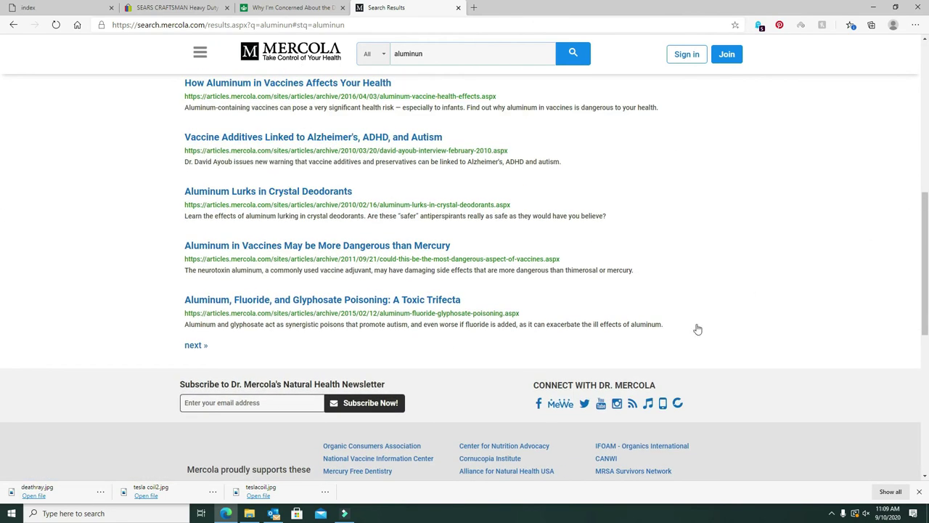
- Drag near the Toxic Trifecta link at the end of Mercola's first results page
left_click_drag(358, 305, 377, 308)
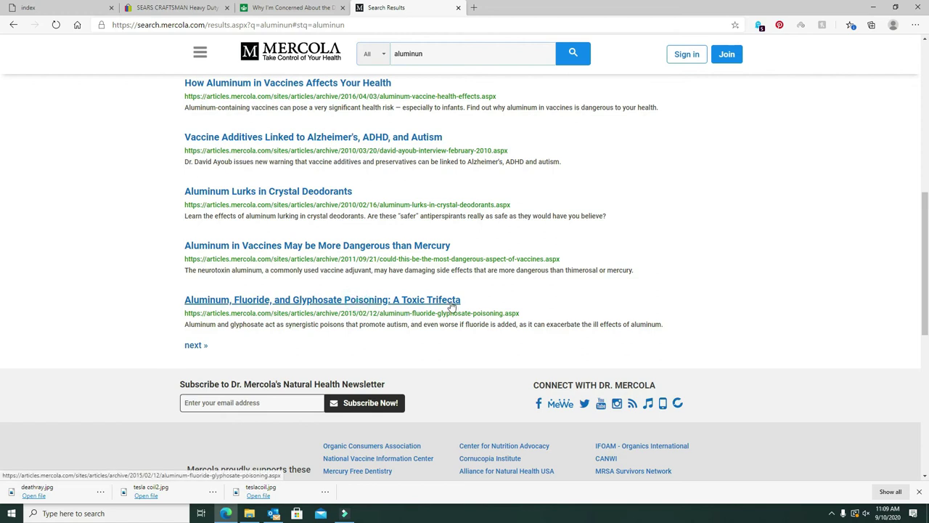
- Open Mercola's 'Aluminum, Fluoride, and Glyphosate Poisoning' article to its Story at-a-glance box
left_click(383, 305)
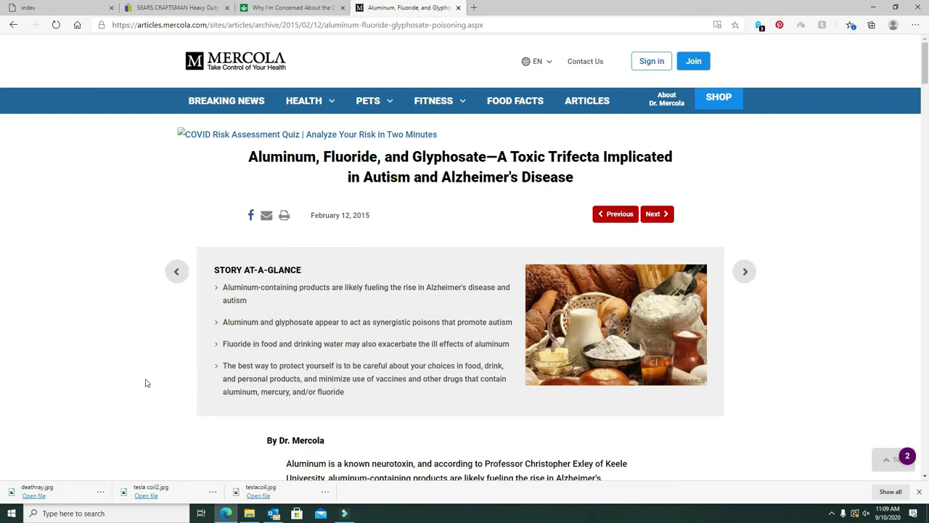
scroll(170, 308, "down", 1)
scroll(166, 303, "down", 2)
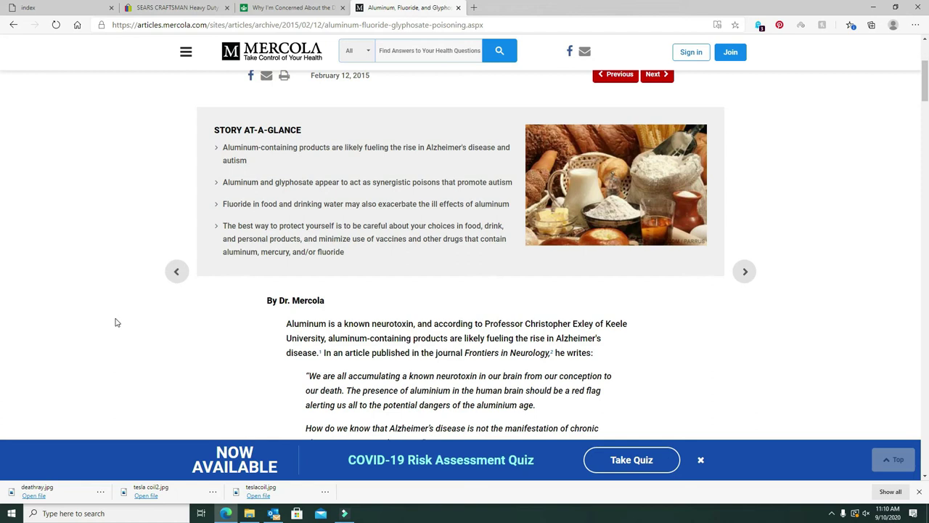
scroll(254, 312, "down", 3)
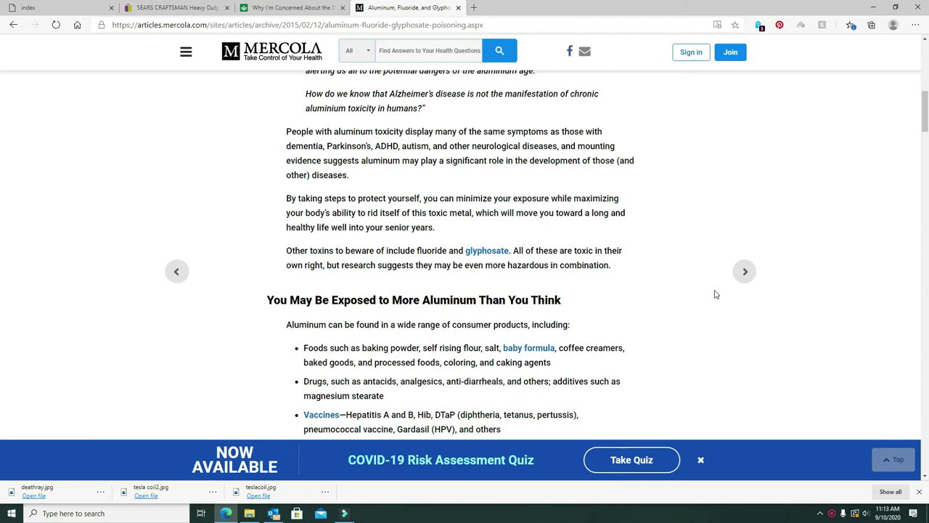
scroll(715, 293, "down", 1)
scroll(715, 293, "down", 1)
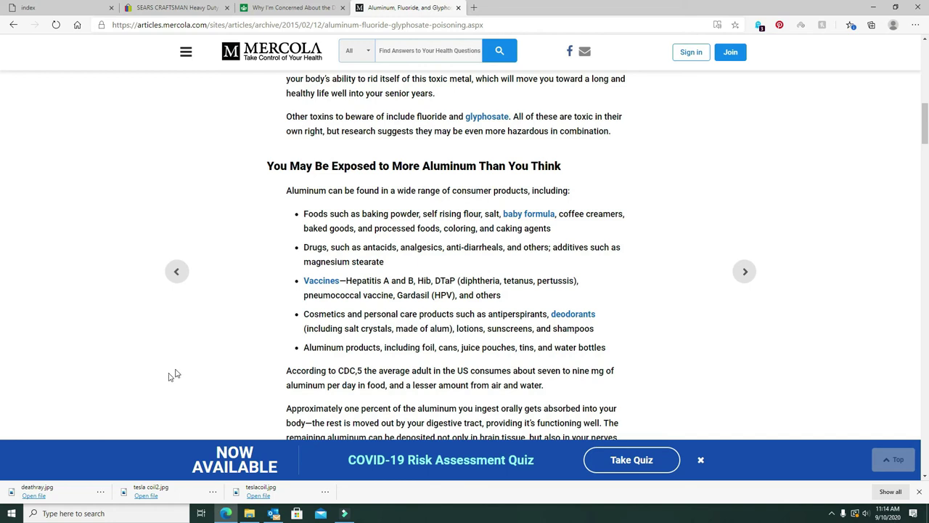
scroll(168, 378, "down", 2)
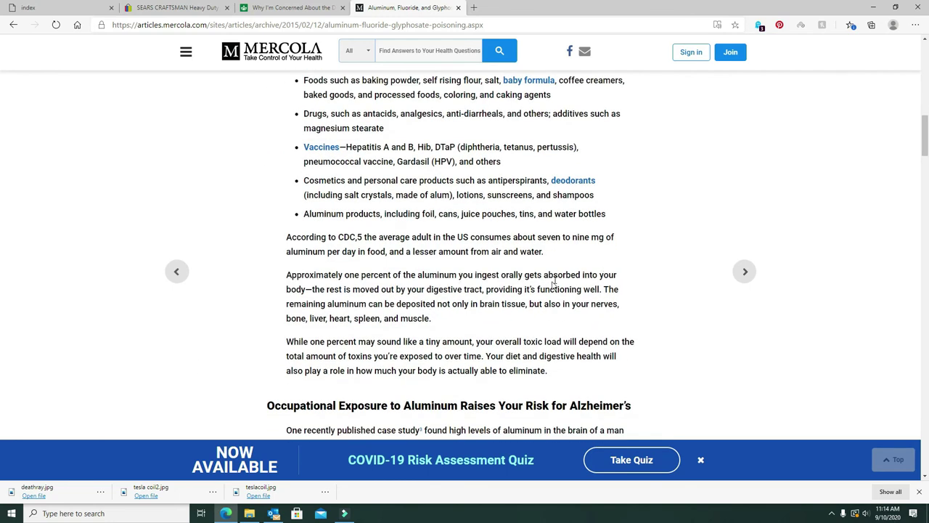
scroll(278, 415, "down", 2)
scroll(242, 394, "down", 1)
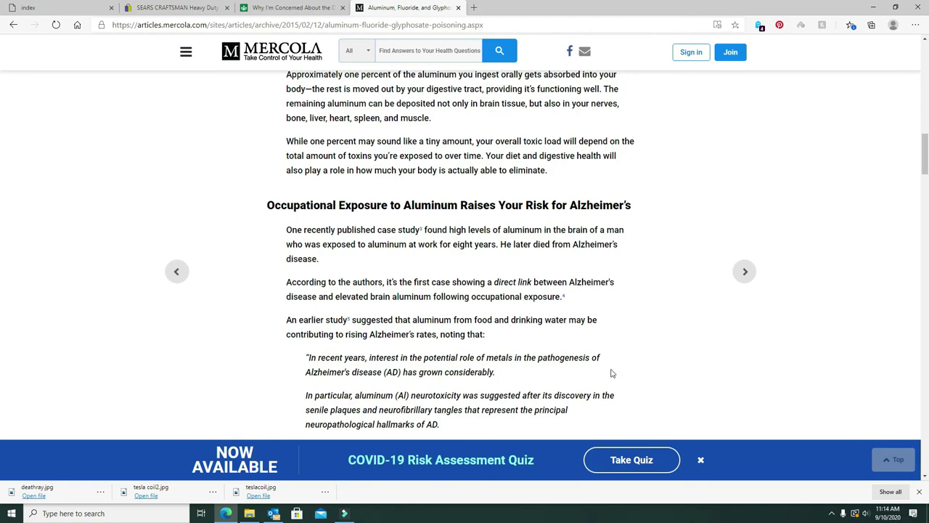
scroll(609, 375, "down", 3)
scroll(610, 377, "down", 2)
scroll(612, 380, "down", 5)
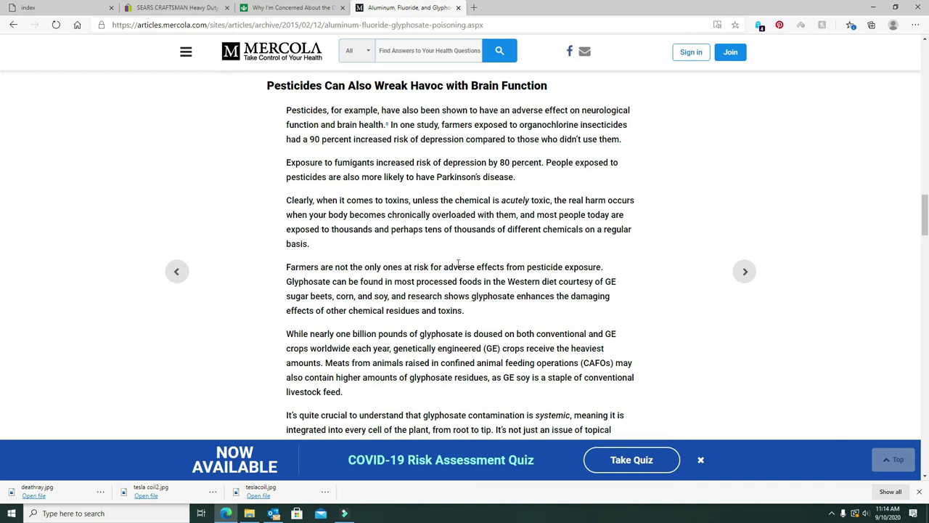
scroll(467, 269, "down", 3)
scroll(467, 272, "up", 2)
scroll(468, 276, "down", 1)
scroll(468, 276, "down", 2)
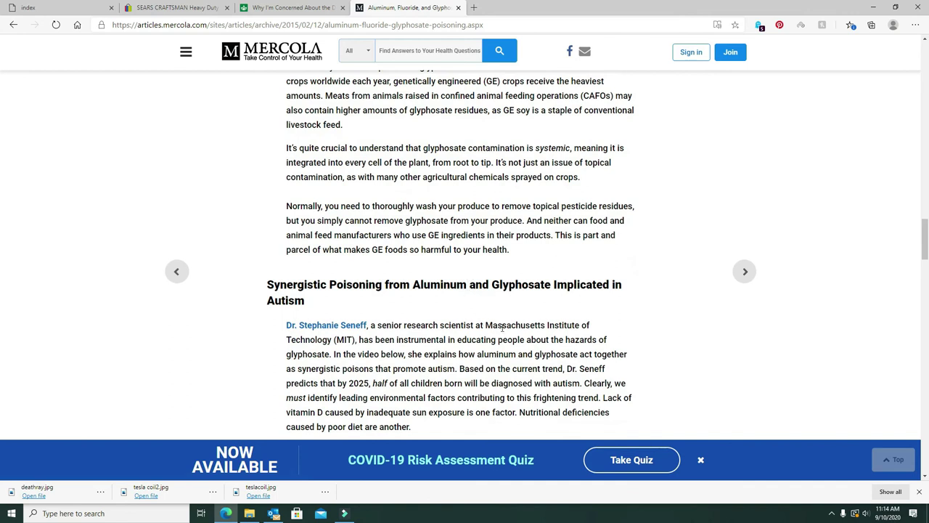
scroll(501, 331, "down", 1)
scroll(502, 333, "down", 1)
scroll(505, 336, "down", 1)
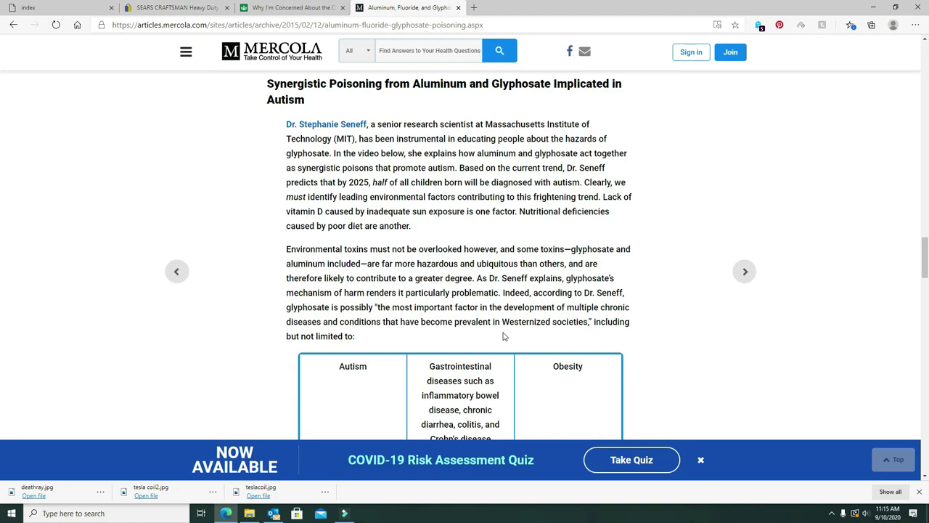
scroll(504, 336, "down", 3)
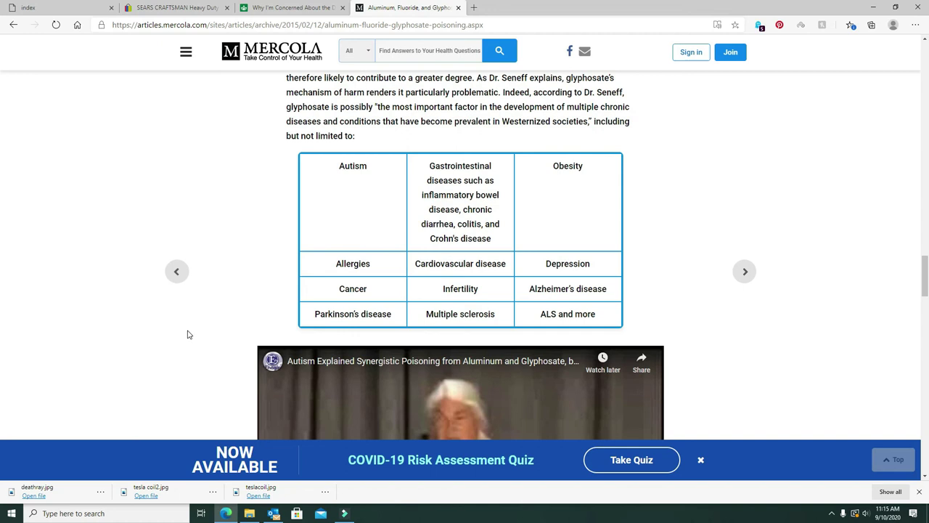
scroll(90, 254, "down", 4)
scroll(90, 254, "down", 3)
scroll(90, 254, "down", 3)
scroll(87, 255, "down", 3)
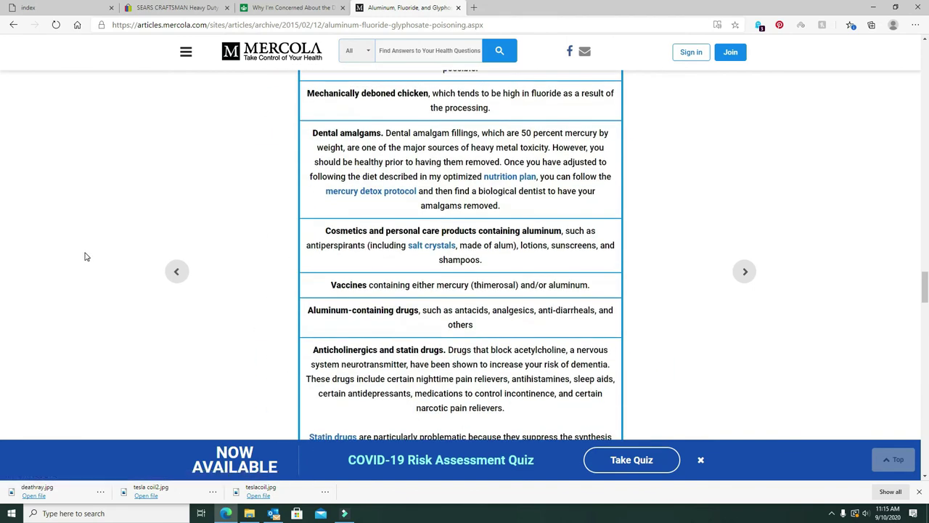
scroll(84, 256, "up", 3)
scroll(84, 255, "down", 3)
scroll(164, 234, "down", 4)
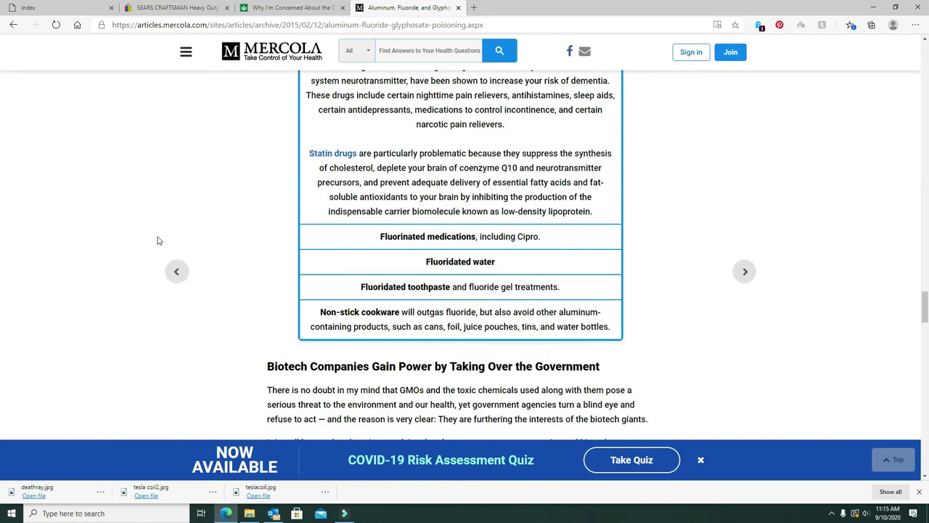
scroll(155, 241, "down", 3)
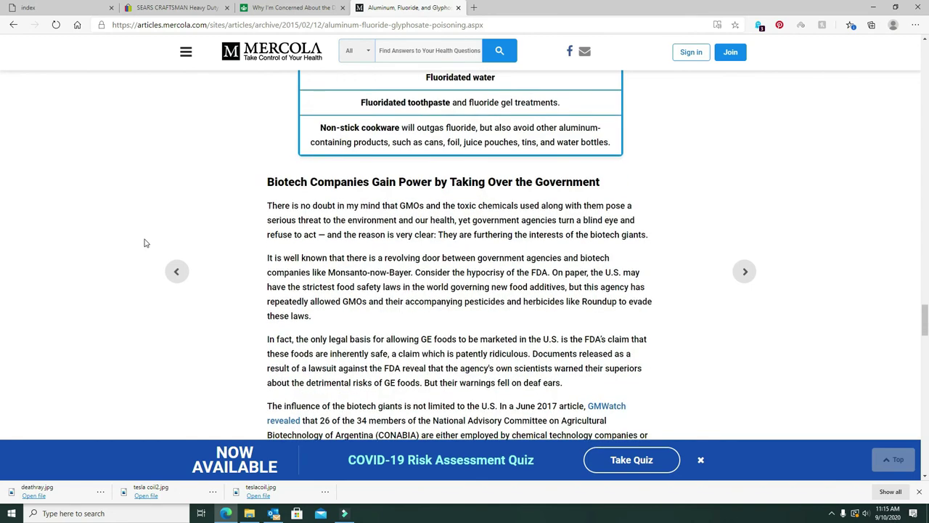
scroll(144, 242, "down", 3)
scroll(142, 242, "down", 2)
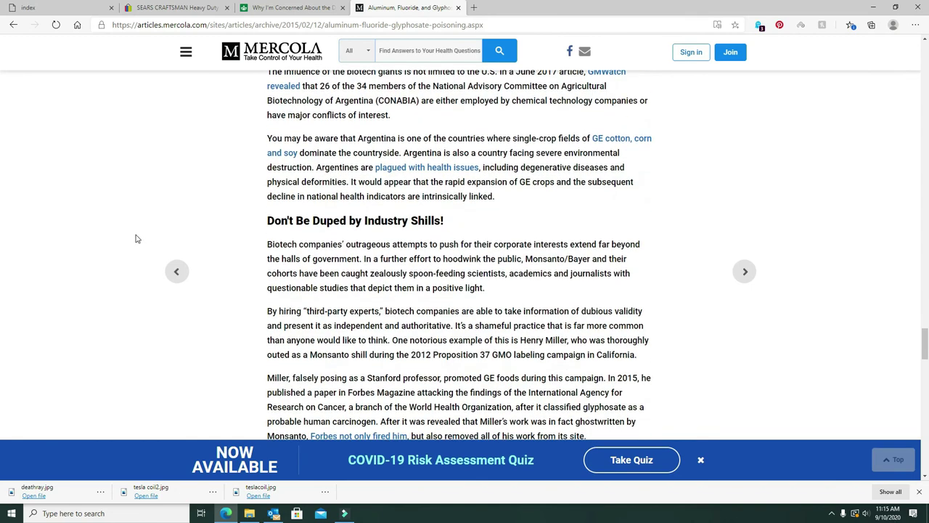
scroll(120, 220, "down", 2)
scroll(118, 222, "down", 2)
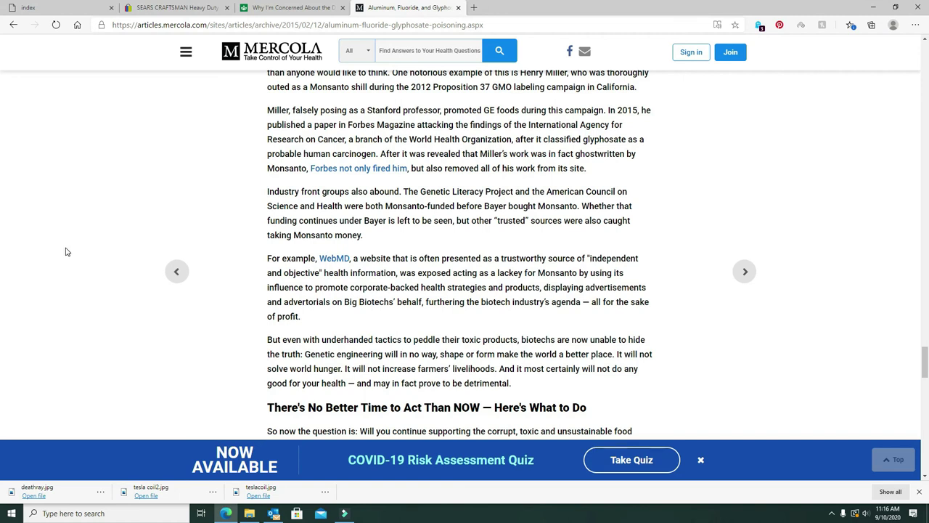
scroll(75, 265, "down", 2)
scroll(75, 265, "down", 4)
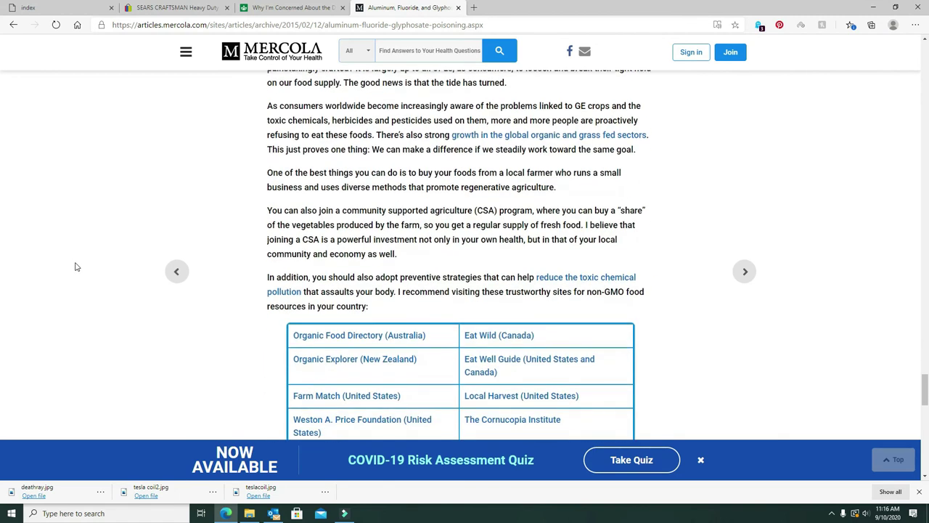
scroll(75, 266, "down", 2)
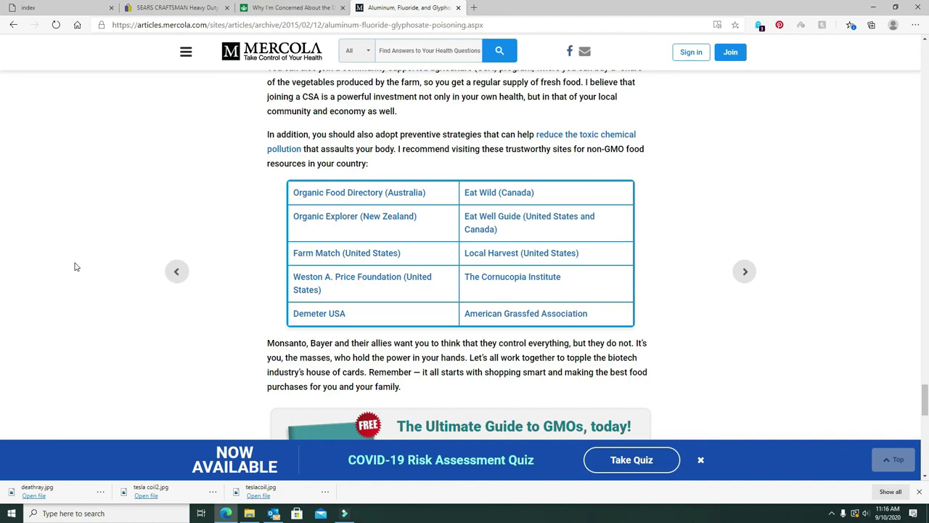
scroll(66, 270, "down", 2)
scroll(69, 276, "down", 3)
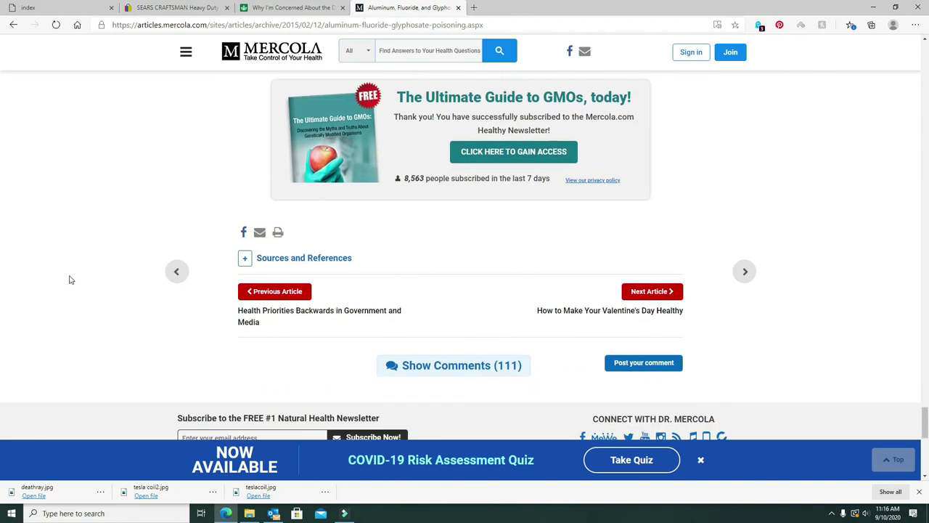
scroll(69, 278, "up", 3)
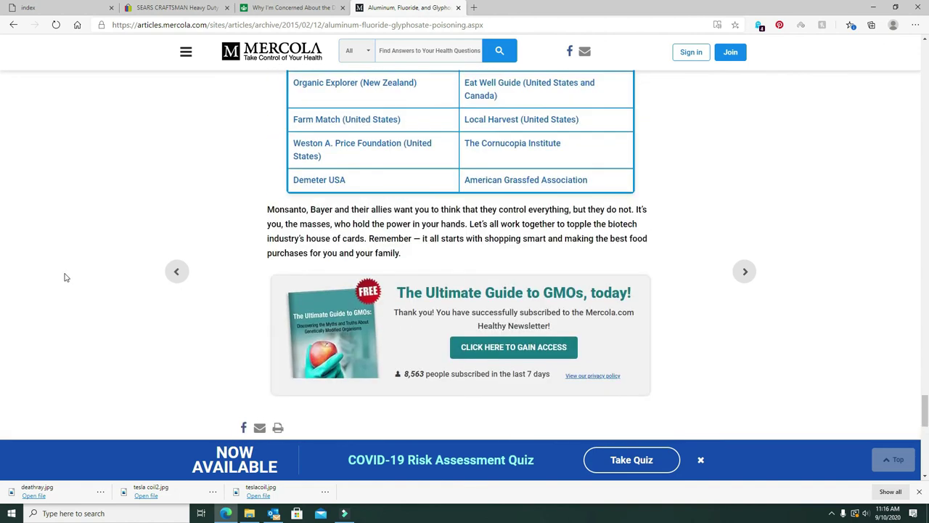
scroll(42, 278, "up", 2)
scroll(33, 280, "up", 4)
scroll(25, 278, "up", 4)
scroll(18, 279, "up", 4)
scroll(13, 277, "up", 3)
scroll(8, 277, "up", 4)
scroll(6, 278, "up", 4)
scroll(6, 280, "up", 4)
scroll(6, 280, "up", 4)
scroll(6, 280, "up", 4)
scroll(6, 279, "up", 4)
scroll(8, 279, "up", 4)
scroll(8, 279, "up", 4)
scroll(6, 279, "up", 4)
scroll(6, 279, "up", 4)
scroll(4, 280, "up", 2)
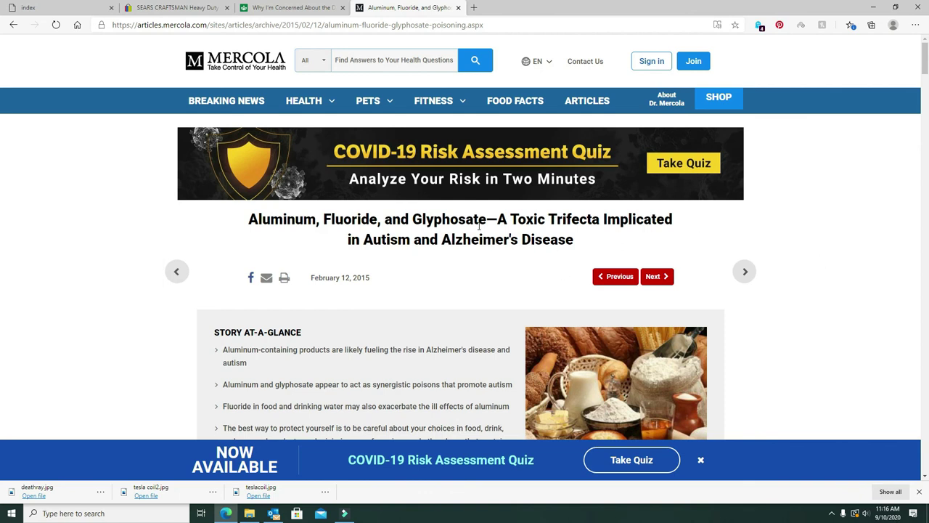
left_click_drag(245, 218, 660, 235)
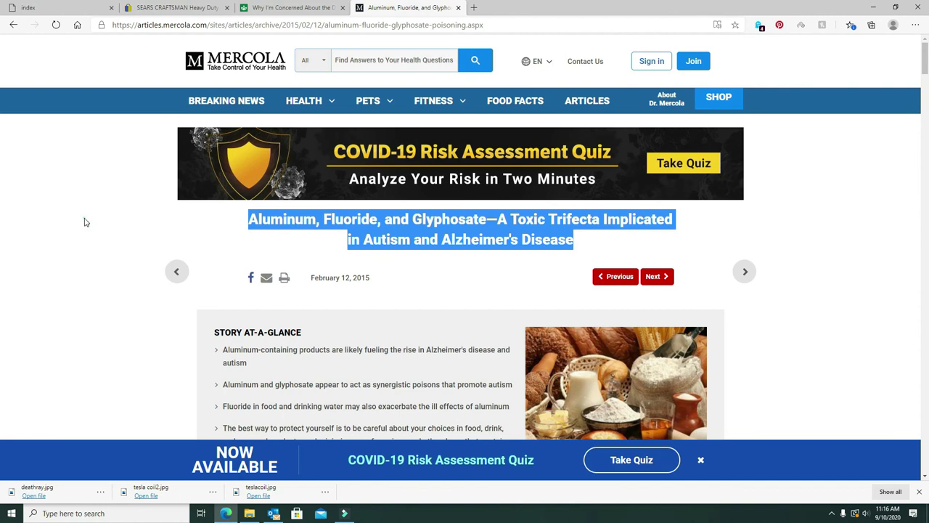
left_click(439, 220)
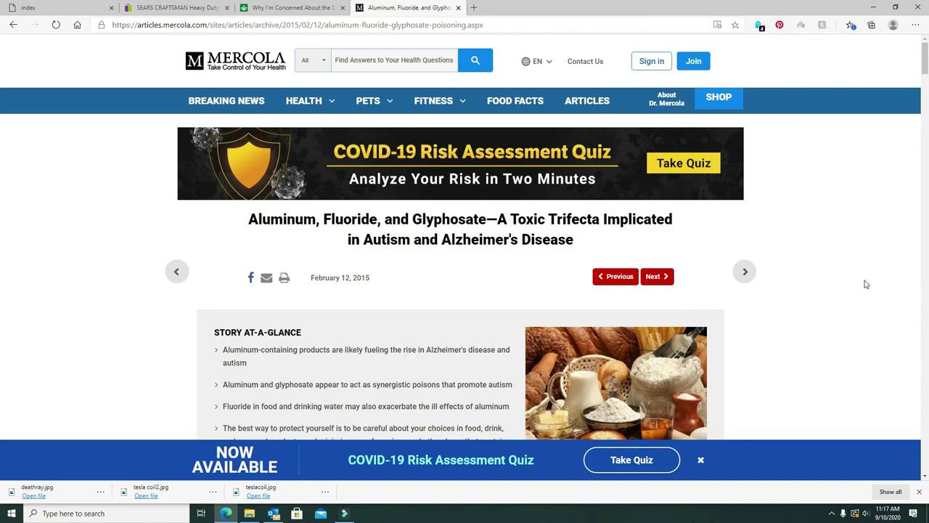
scroll(857, 283, "down", 1)
scroll(849, 277, "down", 1)
scroll(842, 272, "up", 2)
scroll(829, 268, "down", 5)
scroll(831, 273, "down", 5)
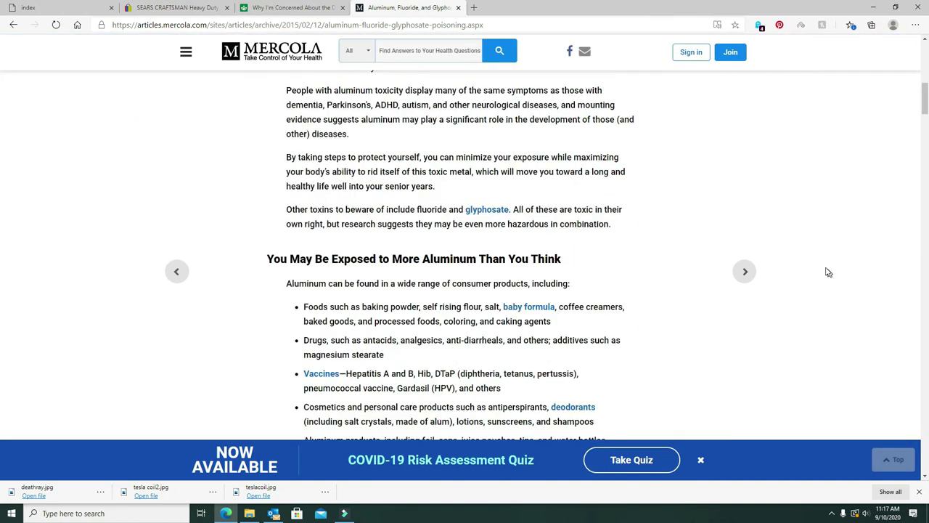
scroll(825, 270, "down", 3)
scroll(818, 270, "down", 4)
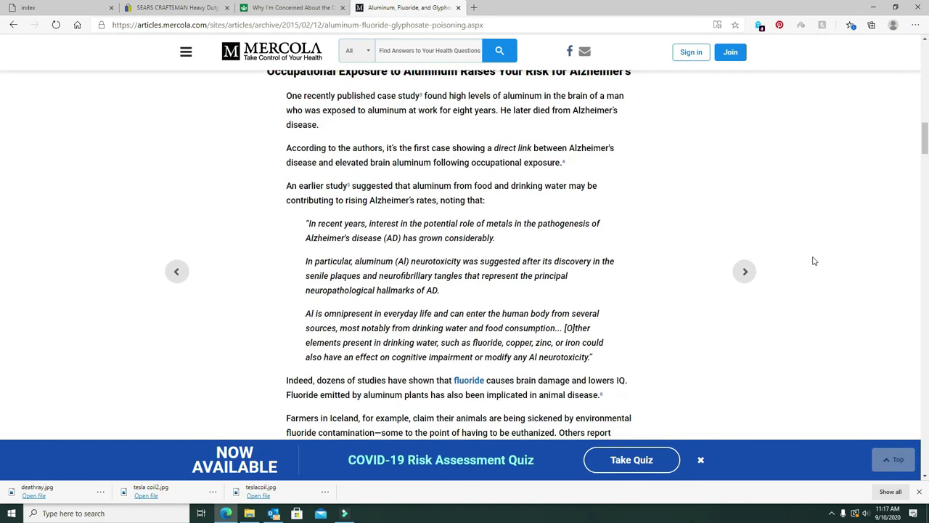
scroll(811, 269, "down", 4)
scroll(812, 262, "down", 5)
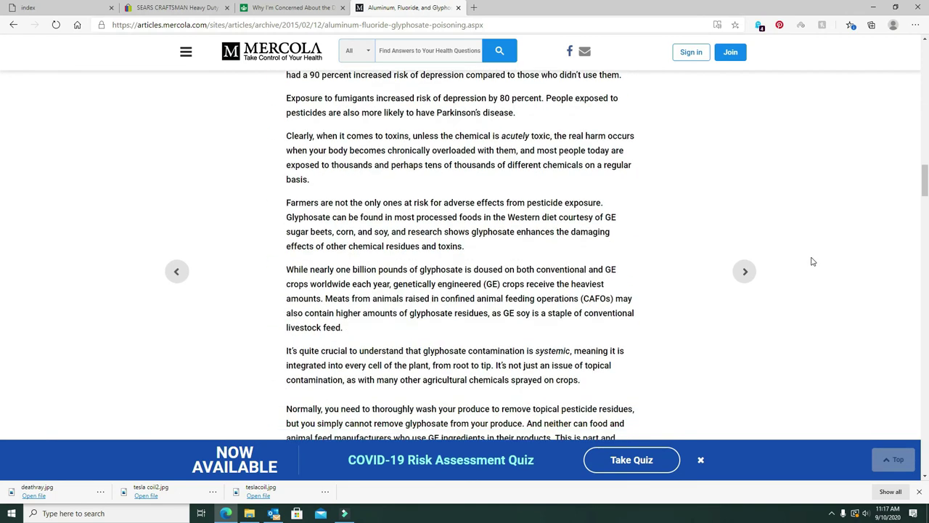
scroll(794, 255, "up", 7)
scroll(778, 250, "up", 6)
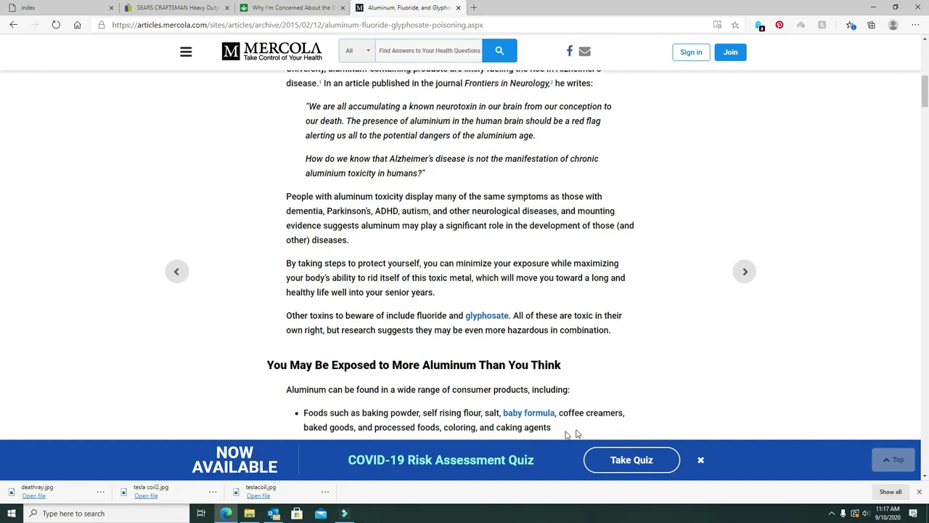